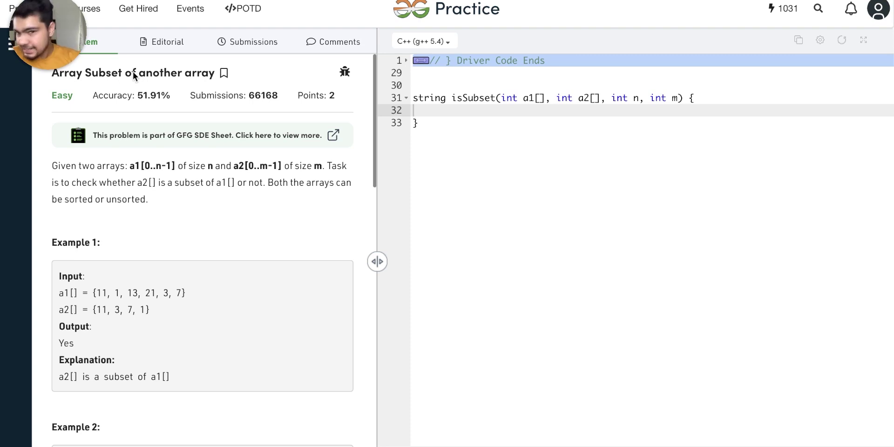
{"action": "scroll", "coordinate": [185, 310], "scroll_direction": "down", "scroll_amount": 1}
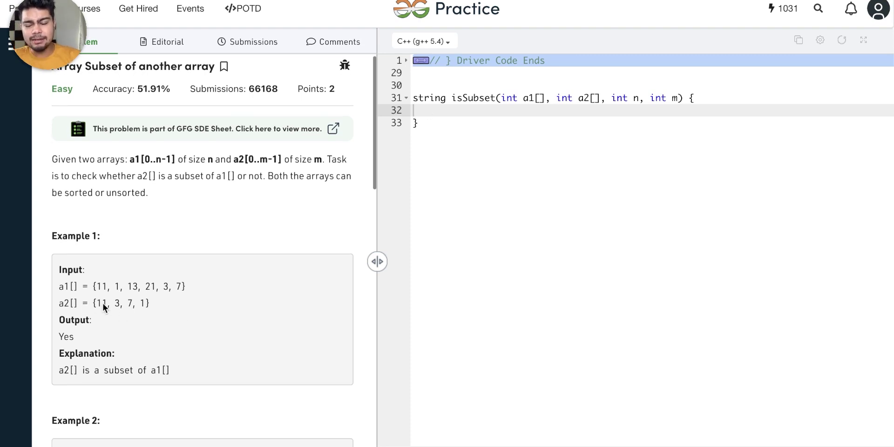
{"action": "scroll", "coordinate": [162, 288], "scroll_direction": "down", "scroll_amount": 3}
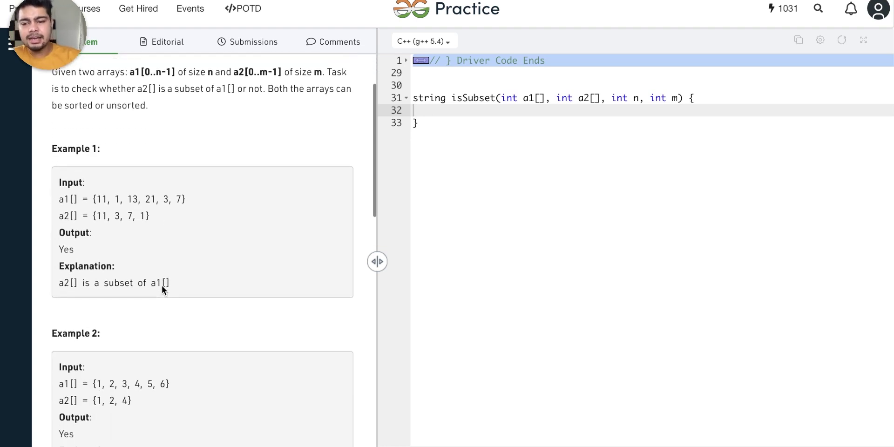
{"action": "scroll", "coordinate": [162, 289], "scroll_direction": "up", "scroll_amount": 1}
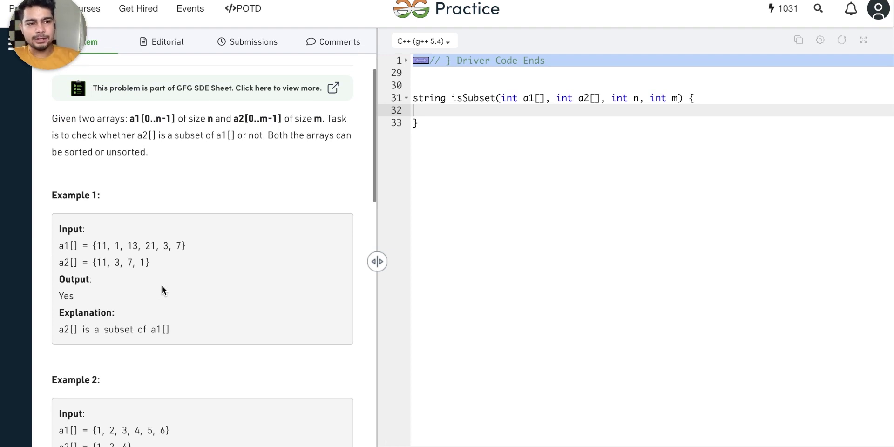
{"action": "scroll", "coordinate": [219, 262], "scroll_direction": "up", "scroll_amount": 1}
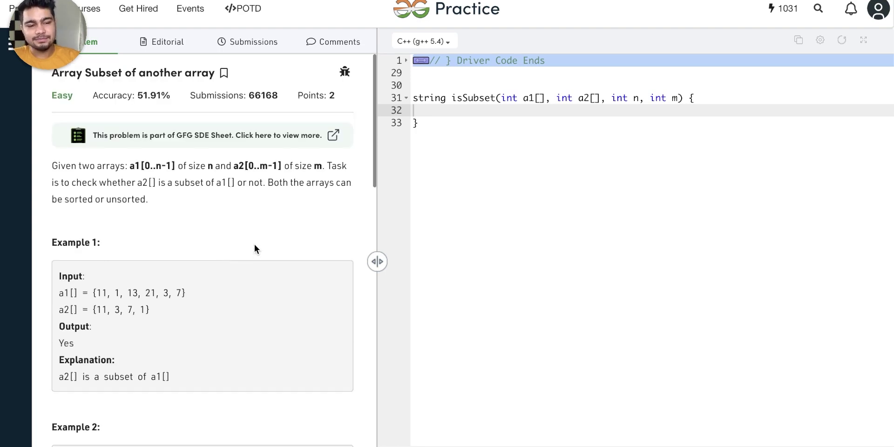
{"action": "key", "text": "super+Tab"}
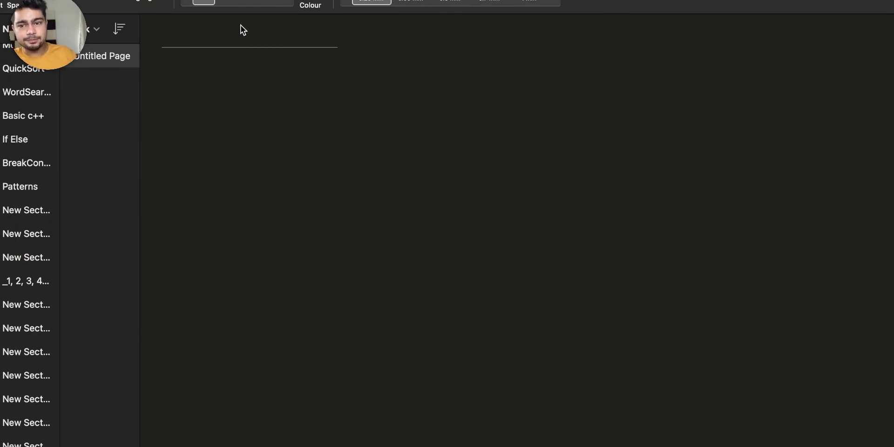
{"action": "left_click_drag", "start_coordinate": [354, 86], "coordinate": [365, 96]}
{"action": "left_click_drag", "start_coordinate": [372, 69], "coordinate": [373, 96]}
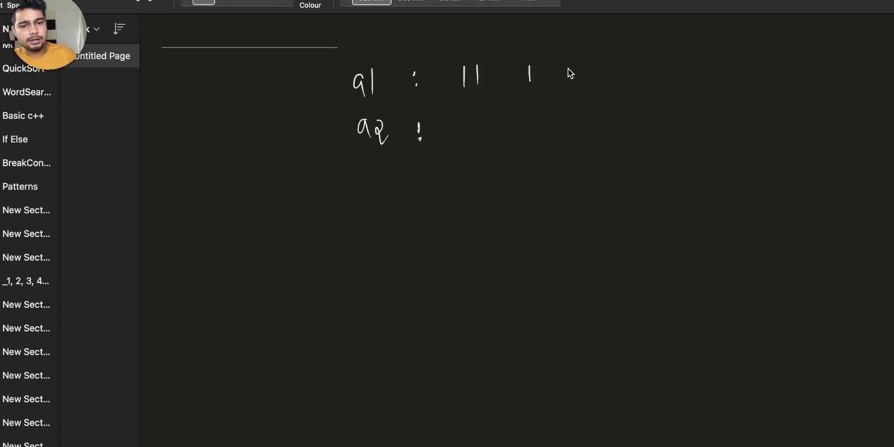
{"action": "left_click_drag", "start_coordinate": [703, 55], "coordinate": [700, 79]}
{"action": "mouse_move", "coordinate": [757, 58]}
{"action": "left_mouse_down"}
{"action": "mouse_move", "coordinate": [756, 77]}
{"action": "mouse_move", "coordinate": [740, 73]}
{"action": "left_mouse_up"}
{"action": "mouse_move", "coordinate": [811, 52]}
{"action": "left_mouse_down"}
{"action": "mouse_move", "coordinate": [810, 68]}
{"action": "mouse_move", "coordinate": [819, 66]}
{"action": "left_mouse_up"}
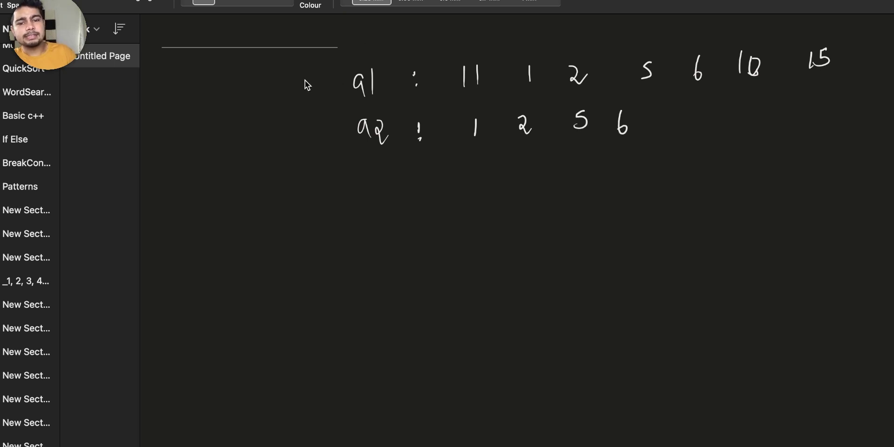
Draw arrows marking the a1 and a2 rows, then leave ink mode.
{"action": "left_click_drag", "start_coordinate": [304, 80], "coordinate": [326, 79]}
{"action": "left_click_drag", "start_coordinate": [313, 127], "coordinate": [322, 134]}
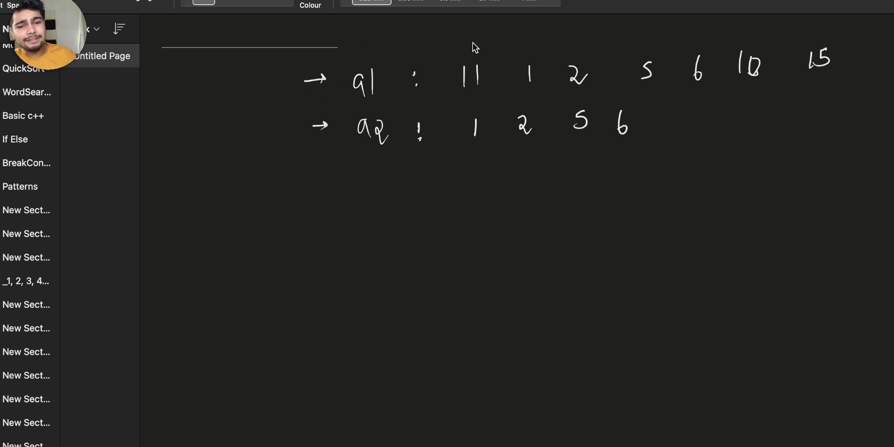
{"action": "left_click_drag", "start_coordinate": [451, 43], "coordinate": [456, 38]}
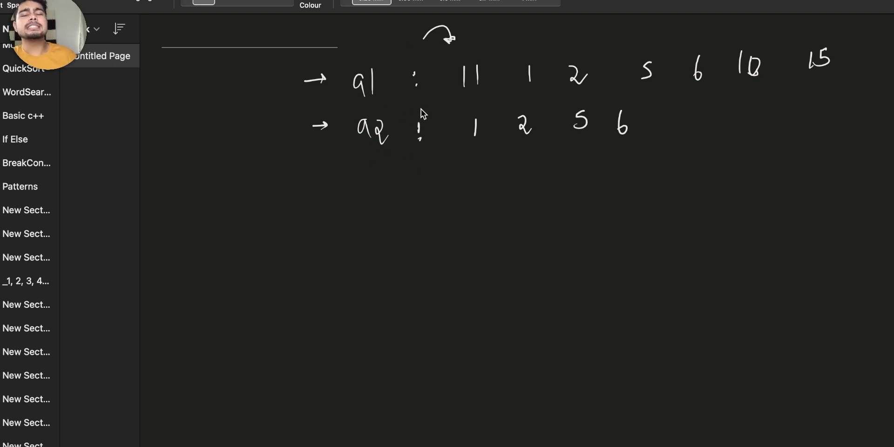
{"action": "key", "text": "Escape"}
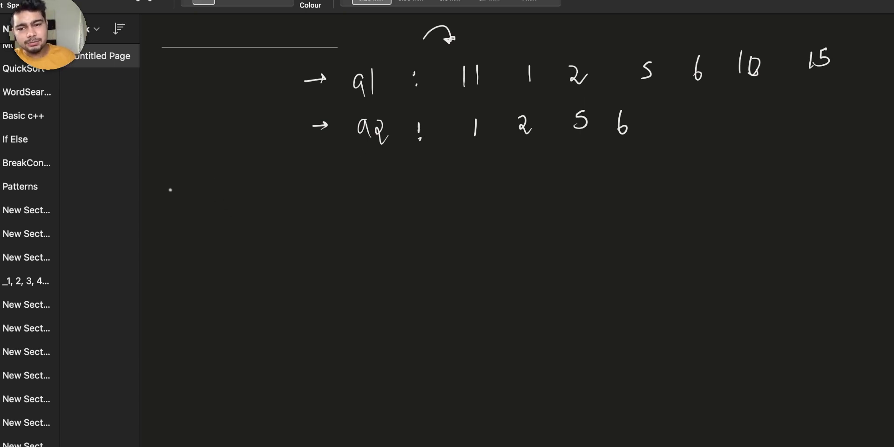
Draw arrows toward a2 and write a circled 2 for the second approach.
{"action": "left_click_drag", "start_coordinate": [170, 194], "coordinate": [194, 181]}
{"action": "left_click_drag", "start_coordinate": [185, 179], "coordinate": [190, 192]}
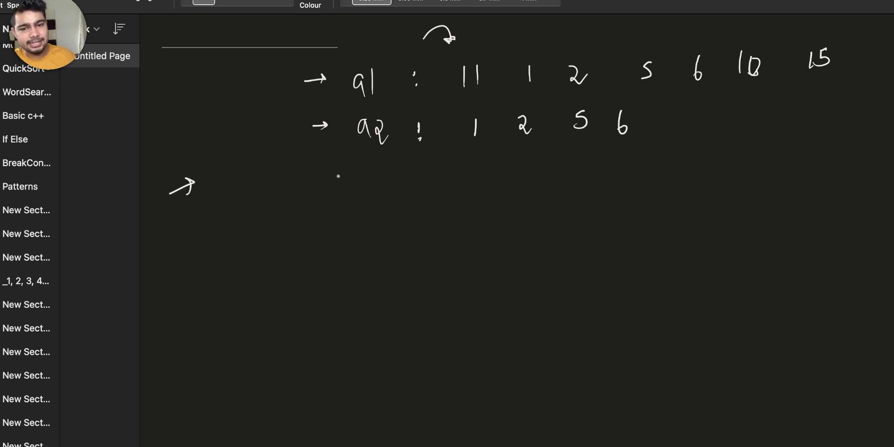
{"action": "left_click_drag", "start_coordinate": [338, 179], "coordinate": [359, 160]}
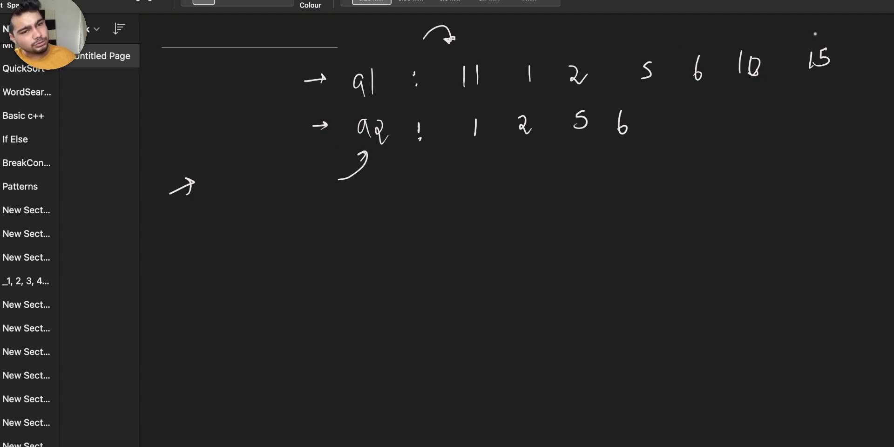
{"action": "mouse_move", "coordinate": [276, 227]}
{"action": "left_mouse_down"}
{"action": "mouse_move", "coordinate": [280, 250]}
{"action": "mouse_move", "coordinate": [279, 215]}
{"action": "left_mouse_up"}
{"action": "left_click_drag", "start_coordinate": [344, 226], "coordinate": [358, 224]}
{"action": "left_click_drag", "start_coordinate": [448, 110], "coordinate": [466, 109]}
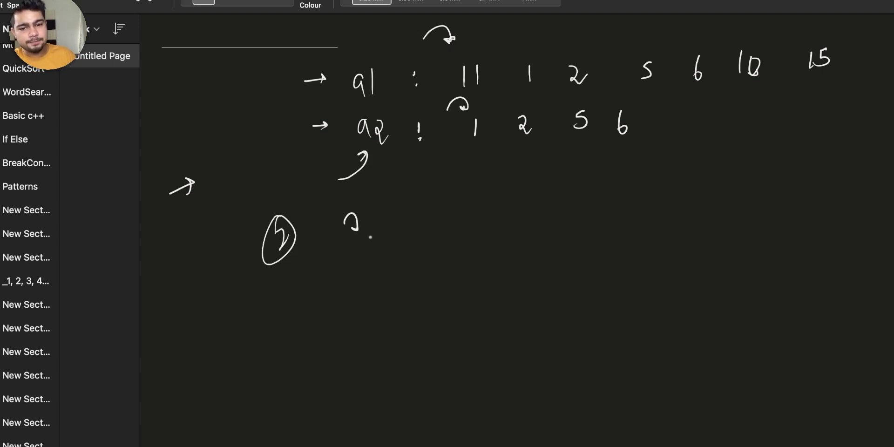
Handwrite the outer loop header: for i=0, up to the array size, i++.
{"action": "left_click_drag", "start_coordinate": [377, 249], "coordinate": [375, 270]}
{"action": "left_click_drag", "start_coordinate": [383, 244], "coordinate": [398, 240]}
{"action": "left_click_drag", "start_coordinate": [413, 223], "coordinate": [415, 244]}
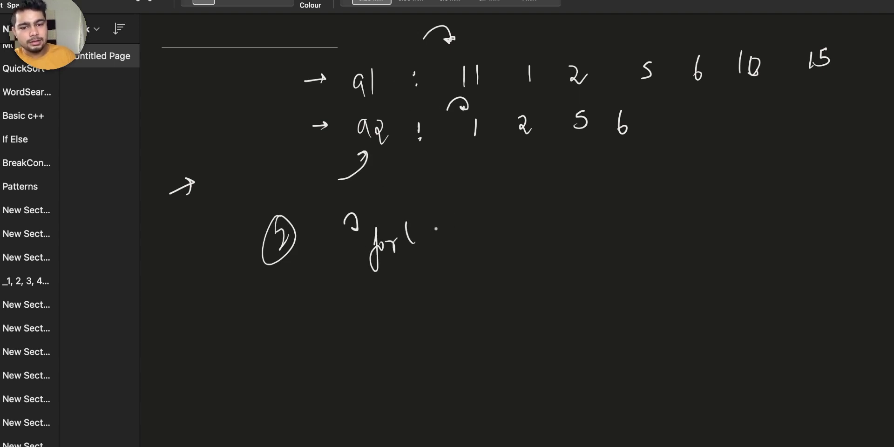
{"action": "left_click_drag", "start_coordinate": [451, 222], "coordinate": [459, 229]}
{"action": "left_click_drag", "start_coordinate": [468, 217], "coordinate": [467, 218]}
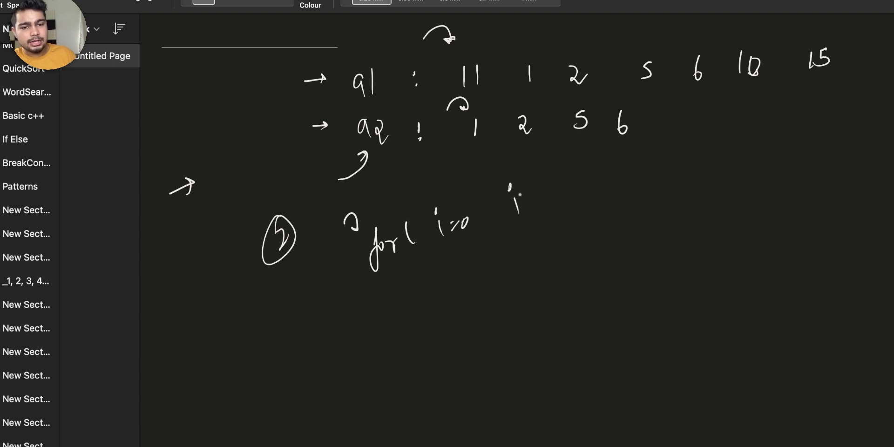
{"action": "left_click_drag", "start_coordinate": [565, 191], "coordinate": [583, 195]}
{"action": "left_click_drag", "start_coordinate": [591, 191], "coordinate": [613, 182]}
{"action": "left_click_drag", "start_coordinate": [659, 159], "coordinate": [666, 177]}
{"action": "left_click_drag", "start_coordinate": [659, 151], "coordinate": [689, 160]}
{"action": "left_click_drag", "start_coordinate": [689, 153], "coordinate": [686, 168]}
{"action": "left_click_drag", "start_coordinate": [698, 125], "coordinate": [703, 172]}
Handwrite the inner for loop with its size bound and the if(a2[i] == check.
{"action": "mouse_move", "coordinate": [475, 257]}
{"action": "left_mouse_down"}
{"action": "mouse_move", "coordinate": [482, 270]}
{"action": "mouse_move", "coordinate": [494, 257]}
{"action": "left_mouse_up"}
{"action": "mouse_move", "coordinate": [505, 246]}
{"action": "left_mouse_down"}
{"action": "mouse_move", "coordinate": [513, 275]}
{"action": "mouse_move", "coordinate": [533, 270]}
{"action": "left_mouse_up"}
{"action": "left_click_drag", "start_coordinate": [523, 243], "coordinate": [537, 289]}
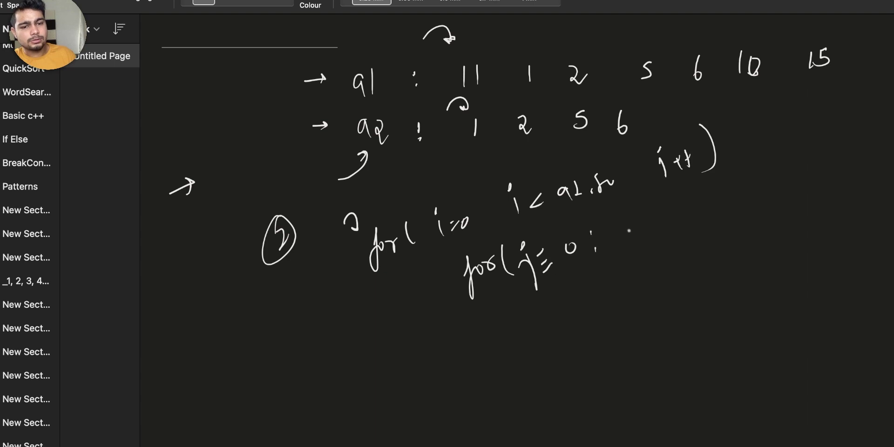
{"action": "left_click_drag", "start_coordinate": [618, 229], "coordinate": [629, 253]}
{"action": "left_click_drag", "start_coordinate": [616, 210], "coordinate": [618, 216]}
{"action": "mouse_move", "coordinate": [644, 213]}
{"action": "left_mouse_down"}
{"action": "mouse_move", "coordinate": [643, 228]}
{"action": "mouse_move", "coordinate": [691, 215]}
{"action": "left_mouse_up"}
{"action": "left_click_drag", "start_coordinate": [747, 173], "coordinate": [744, 180]}
{"action": "left_click_drag", "start_coordinate": [770, 144], "coordinate": [773, 176]}
{"action": "left_click_drag", "start_coordinate": [564, 302], "coordinate": [570, 327]}
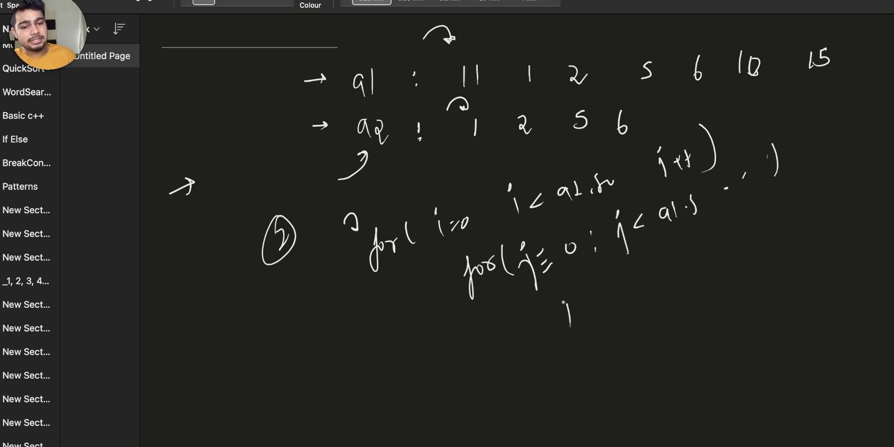
{"action": "left_click_drag", "start_coordinate": [579, 286], "coordinate": [594, 326]}
{"action": "left_click_drag", "start_coordinate": [606, 286], "coordinate": [618, 329]}
{"action": "mouse_move", "coordinate": [622, 299]}
{"action": "left_mouse_down"}
{"action": "mouse_move", "coordinate": [620, 308]}
{"action": "mouse_move", "coordinate": [661, 302]}
{"action": "left_mouse_up"}
{"action": "left_click_drag", "start_coordinate": [667, 283], "coordinate": [687, 290]}
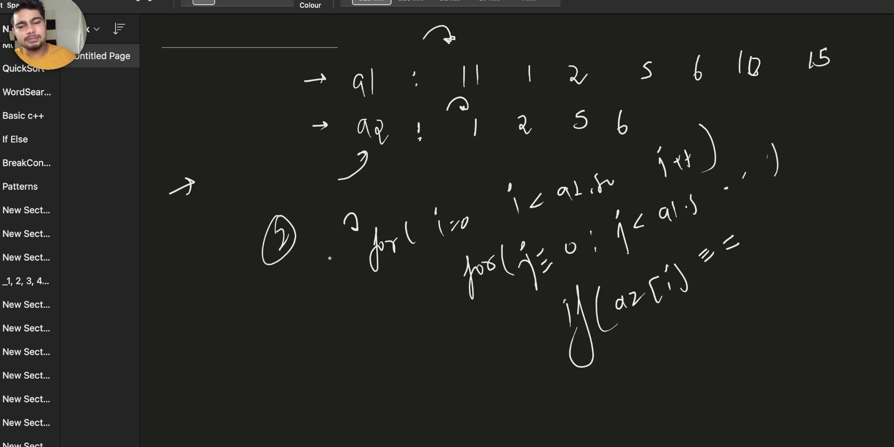
Draw an arrow down from the loops and note n² and n×m complexity.
{"action": "left_click_drag", "start_coordinate": [329, 258], "coordinate": [372, 347]}
{"action": "left_click_drag", "start_coordinate": [359, 330], "coordinate": [367, 344]}
{"action": "left_click_drag", "start_coordinate": [238, 342], "coordinate": [252, 350]}
{"action": "left_click_drag", "start_coordinate": [252, 319], "coordinate": [259, 316]}
{"action": "mouse_move", "coordinate": [274, 333]}
{"action": "left_mouse_down"}
{"action": "mouse_move", "coordinate": [246, 371]}
{"action": "mouse_move", "coordinate": [250, 385]}
{"action": "mouse_move", "coordinate": [302, 385]}
{"action": "mouse_move", "coordinate": [333, 368]}
{"action": "mouse_move", "coordinate": [310, 401]}
{"action": "left_mouse_up"}
{"action": "left_click_drag", "start_coordinate": [337, 377], "coordinate": [317, 413]}
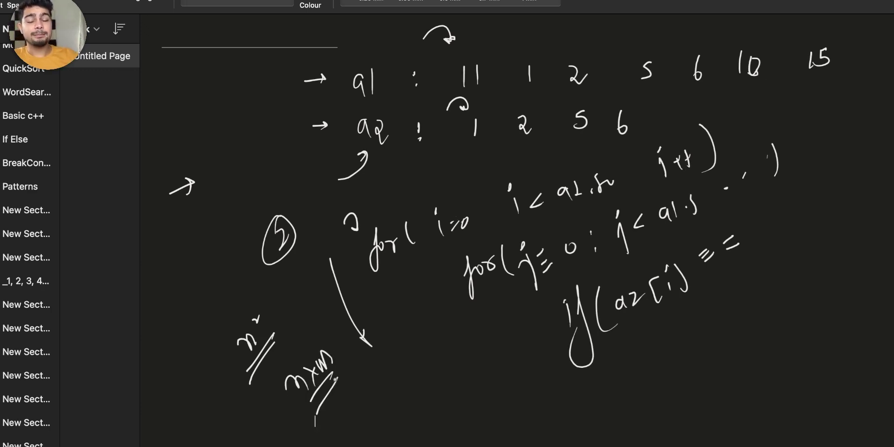
{"action": "key", "text": "super+Tab"}
{"action": "scroll", "coordinate": [169, 398], "scroll_direction": "down", "scroll_amount": 5}
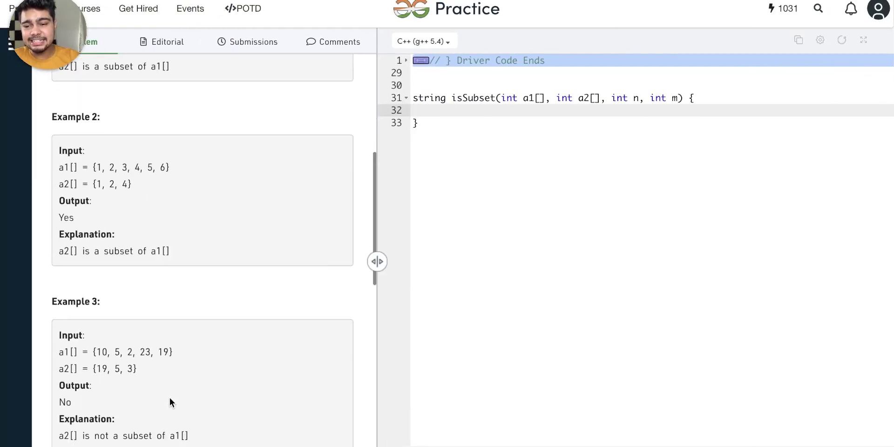
{"action": "scroll", "coordinate": [169, 398], "scroll_direction": "down", "scroll_amount": 5}
{"action": "scroll", "coordinate": [169, 398], "scroll_direction": "down", "scroll_amount": 2}
{"action": "scroll", "coordinate": [121, 172], "scroll_direction": "up", "scroll_amount": 1}
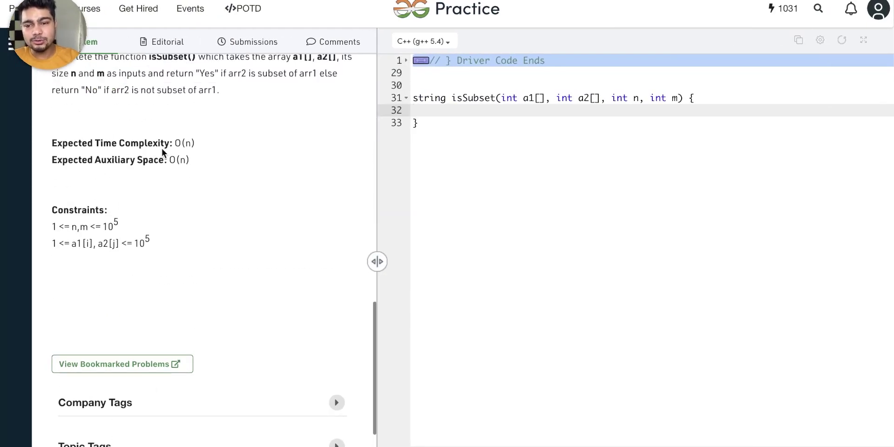
{"action": "left_click_drag", "start_coordinate": [175, 142], "coordinate": [205, 147]}
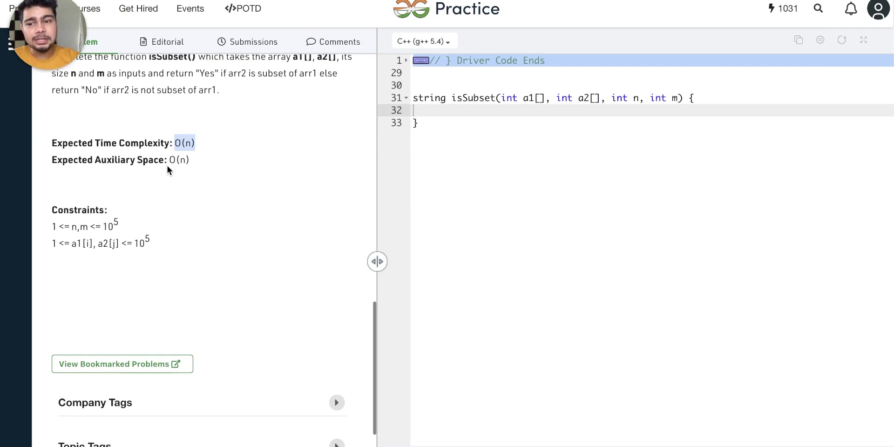
{"action": "left_click_drag", "start_coordinate": [171, 159], "coordinate": [203, 158]}
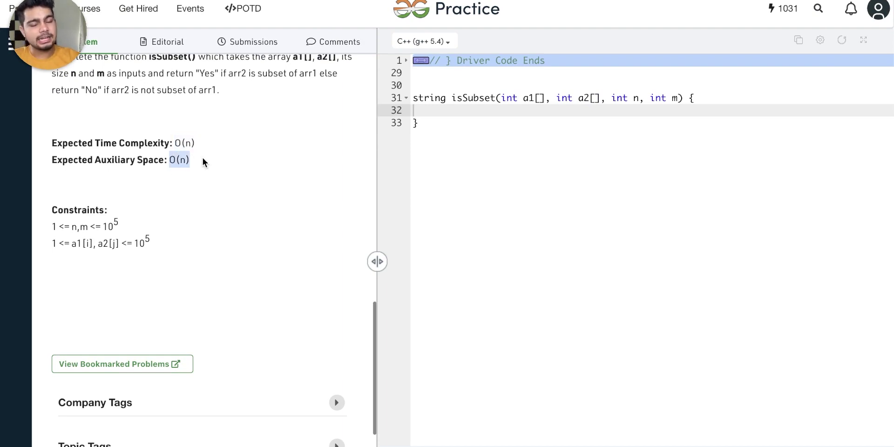
{"action": "key", "text": "ctrl+Right"}
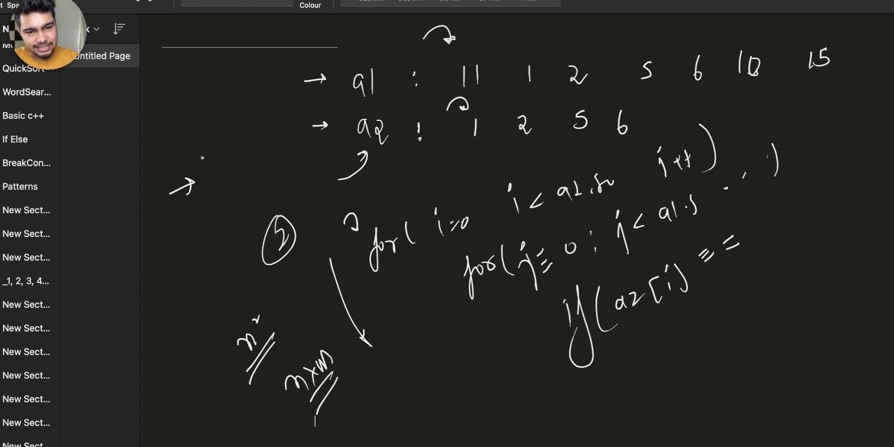
Undo the stray ink mark and switch to a yellow pen.
{"action": "left_click_drag", "start_coordinate": [316, 417], "coordinate": [315, 426]}
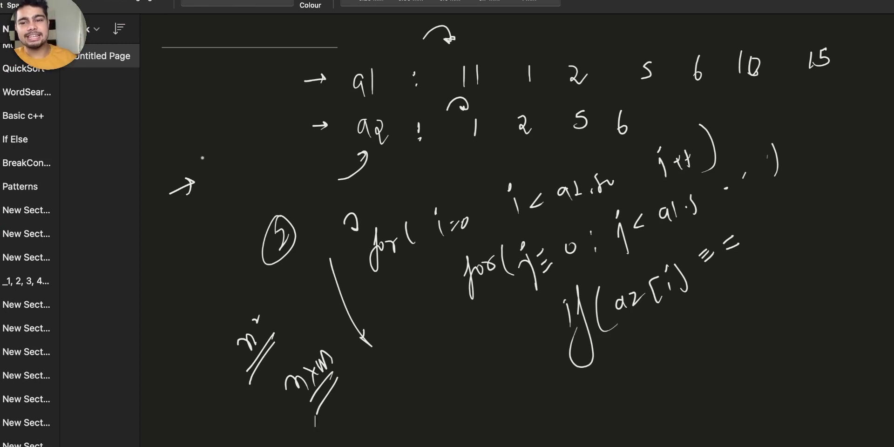
{"action": "key", "text": "super+z"}
{"action": "left_click", "coordinate": [203, 2]}
{"action": "left_click", "coordinate": [311, 5]}
{"action": "key", "text": "Escape"}
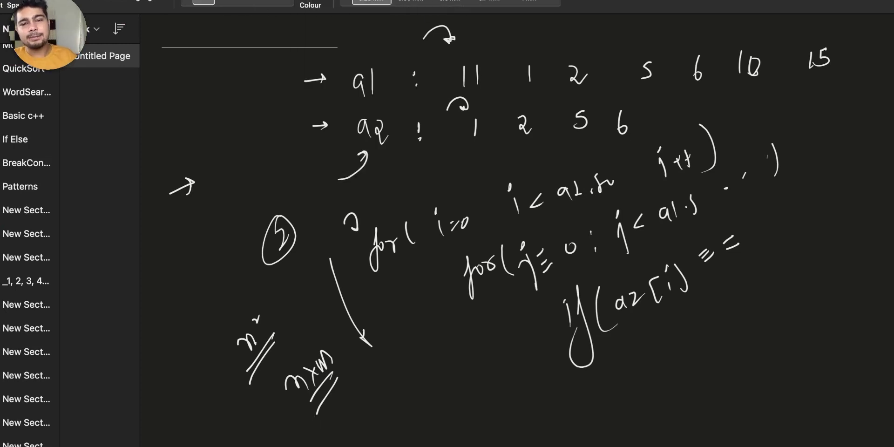
Write O(n) in yellow as the target and draw a line down from it.
{"action": "left_click_drag", "start_coordinate": [197, 116], "coordinate": [211, 125]}
{"action": "mouse_move", "coordinate": [218, 117]}
{"action": "left_mouse_down"}
{"action": "mouse_move", "coordinate": [229, 99]}
{"action": "mouse_move", "coordinate": [235, 104]}
{"action": "mouse_move", "coordinate": [209, 141]}
{"action": "left_mouse_up"}
{"action": "mouse_move", "coordinate": [219, 148]}
{"action": "left_mouse_down"}
{"action": "mouse_move", "coordinate": [211, 158]}
{"action": "mouse_move", "coordinate": [252, 119]}
{"action": "left_mouse_up"}
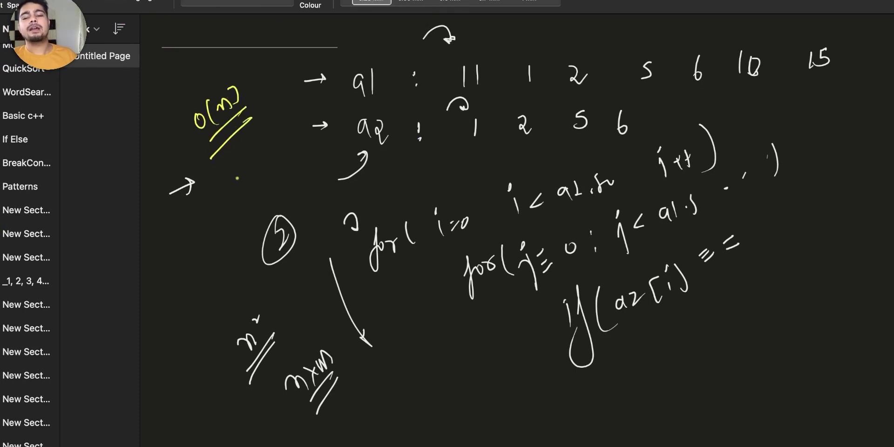
{"action": "left_click_drag", "start_coordinate": [215, 168], "coordinate": [216, 219]}
Write Hashmaps in yellow and underline it twice.
{"action": "mouse_move", "coordinate": [177, 248]}
{"action": "left_mouse_down"}
{"action": "mouse_move", "coordinate": [175, 270]}
{"action": "mouse_move", "coordinate": [187, 248]}
{"action": "mouse_move", "coordinate": [199, 255]}
{"action": "left_mouse_up"}
{"action": "mouse_move", "coordinate": [202, 250]}
{"action": "left_mouse_down"}
{"action": "mouse_move", "coordinate": [203, 260]}
{"action": "mouse_move", "coordinate": [215, 253]}
{"action": "mouse_move", "coordinate": [247, 213]}
{"action": "left_mouse_up"}
{"action": "left_click", "coordinate": [218, 240]}
{"action": "mouse_move", "coordinate": [246, 213]}
{"action": "left_mouse_down"}
{"action": "mouse_move", "coordinate": [252, 201]}
{"action": "mouse_move", "coordinate": [252, 212]}
{"action": "left_mouse_up"}
{"action": "left_click_drag", "start_coordinate": [243, 243], "coordinate": [176, 301]}
{"action": "left_click_drag", "start_coordinate": [232, 256], "coordinate": [191, 300]}
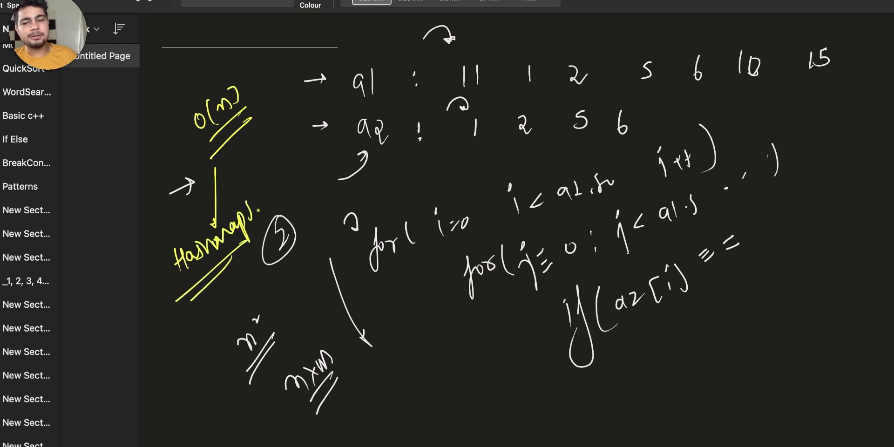
{"action": "left_click_drag", "start_coordinate": [253, 205], "coordinate": [260, 192]}
Write unordered map and map beside Hashmaps, with an arrow from map to O(log n).
{"action": "mouse_move", "coordinate": [254, 163]}
{"action": "left_mouse_down"}
{"action": "mouse_move", "coordinate": [278, 159]}
{"action": "mouse_move", "coordinate": [300, 127]}
{"action": "mouse_move", "coordinate": [319, 132]}
{"action": "mouse_move", "coordinate": [329, 114]}
{"action": "mouse_move", "coordinate": [345, 116]}
{"action": "mouse_move", "coordinate": [363, 103]}
{"action": "left_mouse_up"}
{"action": "left_click_drag", "start_coordinate": [359, 138], "coordinate": [372, 97]}
{"action": "mouse_move", "coordinate": [276, 196]}
{"action": "left_mouse_down"}
{"action": "mouse_move", "coordinate": [292, 204]}
{"action": "mouse_move", "coordinate": [345, 177]}
{"action": "mouse_move", "coordinate": [333, 194]}
{"action": "left_mouse_up"}
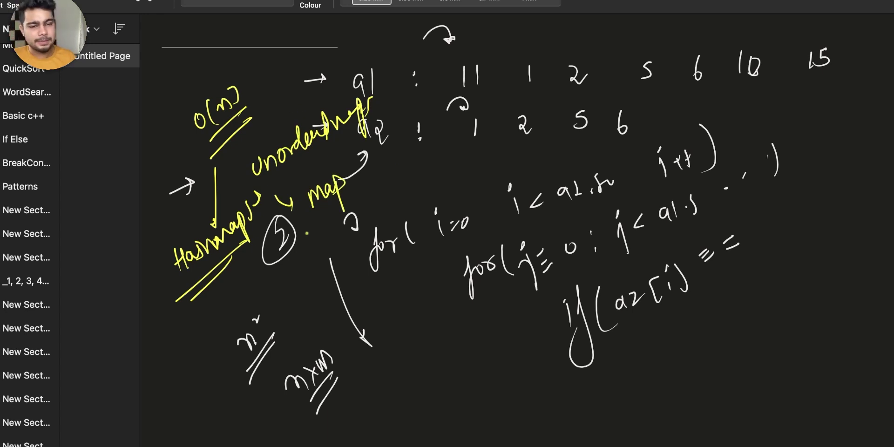
{"action": "left_click_drag", "start_coordinate": [326, 206], "coordinate": [386, 323]}
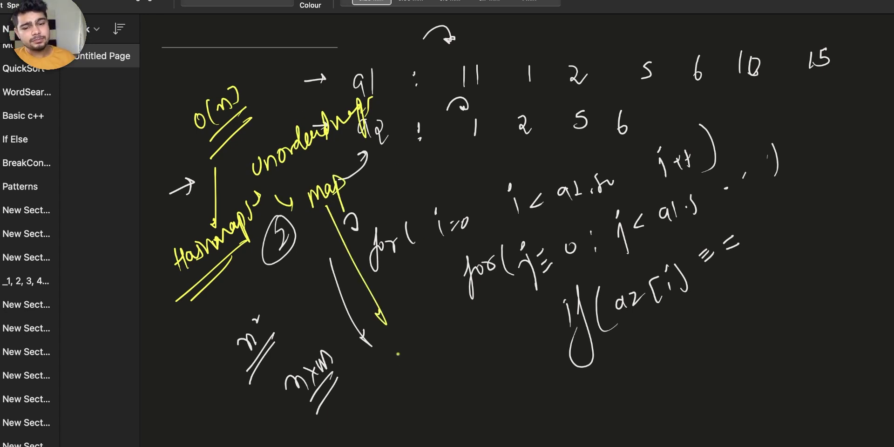
{"action": "mouse_move", "coordinate": [395, 353]}
{"action": "left_mouse_down"}
{"action": "mouse_move", "coordinate": [411, 339]}
{"action": "mouse_move", "coordinate": [432, 339]}
{"action": "mouse_move", "coordinate": [440, 350]}
{"action": "mouse_move", "coordinate": [453, 319]}
{"action": "mouse_move", "coordinate": [457, 345]}
{"action": "mouse_move", "coordinate": [503, 312]}
{"action": "left_mouse_up"}
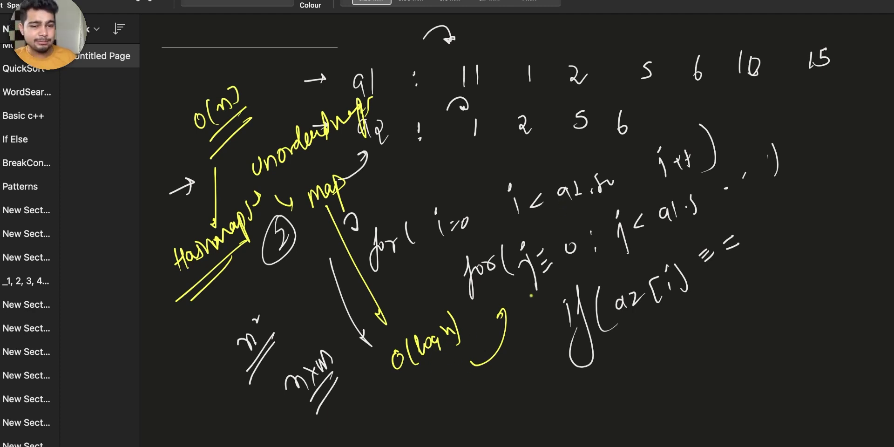
Write n×log n under O(log n), underline it, then cross out n×log n and map.
{"action": "left_click_drag", "start_coordinate": [412, 409], "coordinate": [450, 406]}
{"action": "left_click_drag", "start_coordinate": [448, 389], "coordinate": [438, 408]}
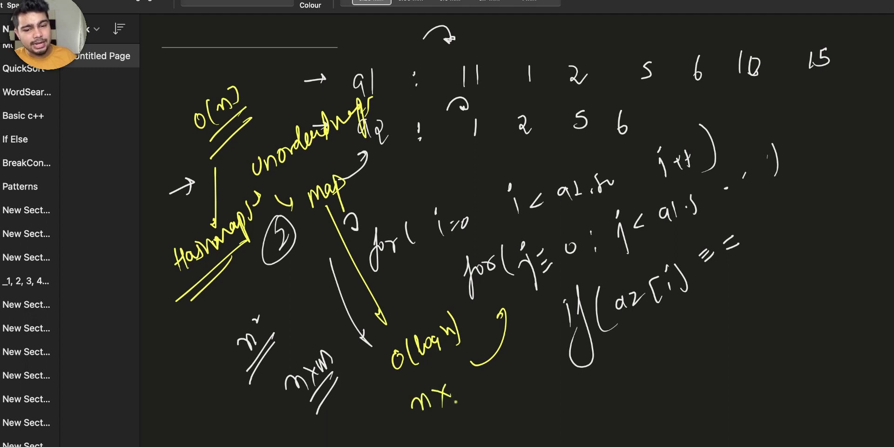
{"action": "left_click_drag", "start_coordinate": [457, 368], "coordinate": [460, 395]}
{"action": "mouse_move", "coordinate": [474, 380]}
{"action": "left_mouse_down"}
{"action": "mouse_move", "coordinate": [466, 392]}
{"action": "mouse_move", "coordinate": [497, 359]}
{"action": "left_mouse_up"}
{"action": "left_click_drag", "start_coordinate": [499, 359], "coordinate": [504, 378]}
{"action": "left_click_drag", "start_coordinate": [437, 426], "coordinate": [536, 371]}
{"action": "left_click_drag", "start_coordinate": [528, 386], "coordinate": [441, 446]}
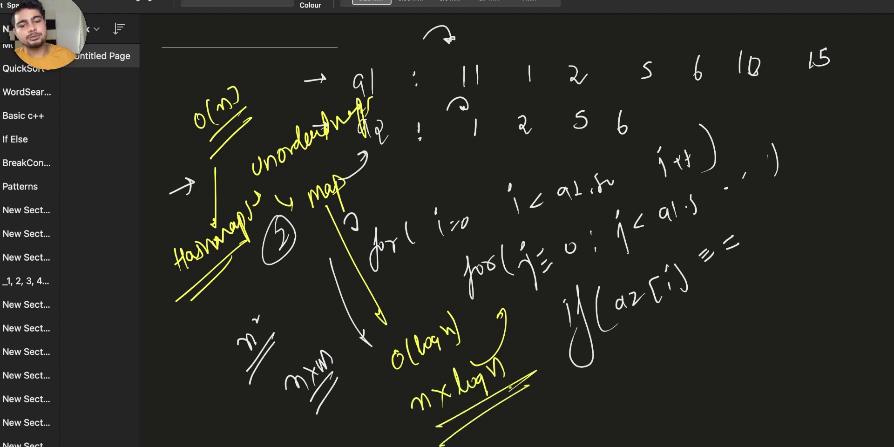
{"action": "left_click_drag", "start_coordinate": [392, 412], "coordinate": [404, 428]}
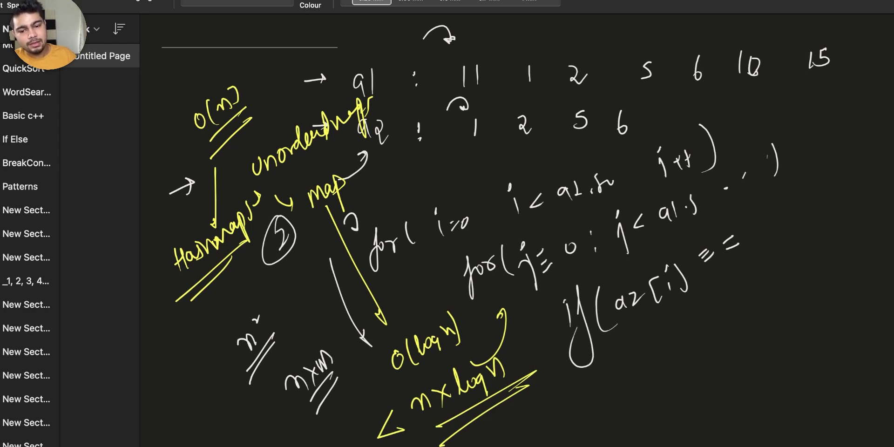
{"action": "left_click_drag", "start_coordinate": [312, 444], "coordinate": [336, 446]}
{"action": "left_click_drag", "start_coordinate": [359, 386], "coordinate": [382, 387]}
{"action": "mouse_move", "coordinate": [512, 406]}
{"action": "left_mouse_down"}
{"action": "mouse_move", "coordinate": [540, 425]}
{"action": "mouse_move", "coordinate": [522, 445]}
{"action": "left_mouse_up"}
{"action": "left_click_drag", "start_coordinate": [355, 171], "coordinate": [389, 191]}
{"action": "left_click_drag", "start_coordinate": [376, 166], "coordinate": [363, 220]}
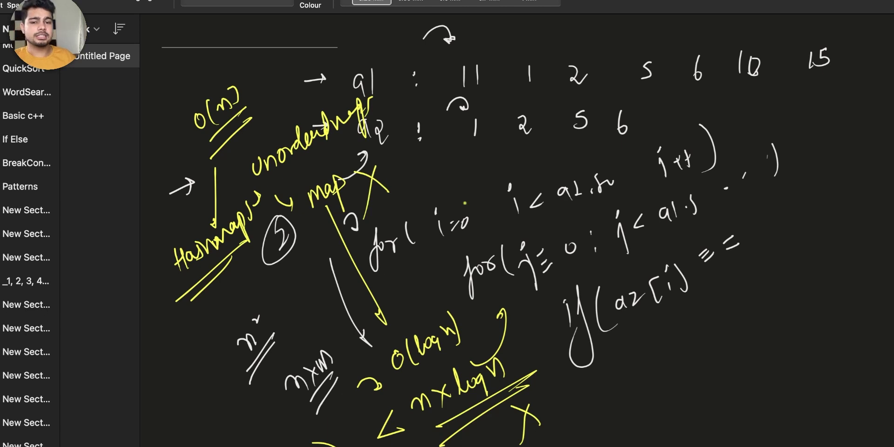
Write Freq and ordering on the right, cross out ordering, and arrow up to Freq.
{"action": "mouse_move", "coordinate": [804, 105]}
{"action": "left_mouse_down"}
{"action": "mouse_move", "coordinate": [804, 136]}
{"action": "mouse_move", "coordinate": [810, 123]}
{"action": "left_mouse_up"}
{"action": "left_click_drag", "start_coordinate": [797, 170], "coordinate": [795, 192]}
{"action": "mouse_move", "coordinate": [795, 171]}
{"action": "left_mouse_down"}
{"action": "mouse_move", "coordinate": [804, 169]}
{"action": "mouse_move", "coordinate": [804, 177]}
{"action": "left_mouse_up"}
{"action": "left_click_drag", "start_coordinate": [810, 171], "coordinate": [841, 222]}
{"action": "mouse_move", "coordinate": [803, 218]}
{"action": "left_mouse_down"}
{"action": "mouse_move", "coordinate": [847, 173]}
{"action": "mouse_move", "coordinate": [838, 198]}
{"action": "left_mouse_up"}
{"action": "left_click_drag", "start_coordinate": [794, 282], "coordinate": [810, 274]}
{"action": "mouse_move", "coordinate": [813, 291]}
{"action": "left_mouse_down"}
{"action": "mouse_move", "coordinate": [816, 257]}
{"action": "mouse_move", "coordinate": [833, 274]}
{"action": "left_mouse_up"}
{"action": "left_click_drag", "start_coordinate": [836, 271], "coordinate": [864, 296]}
{"action": "left_click_drag", "start_coordinate": [746, 344], "coordinate": [837, 357]}
{"action": "left_click_drag", "start_coordinate": [815, 305], "coordinate": [786, 388]}
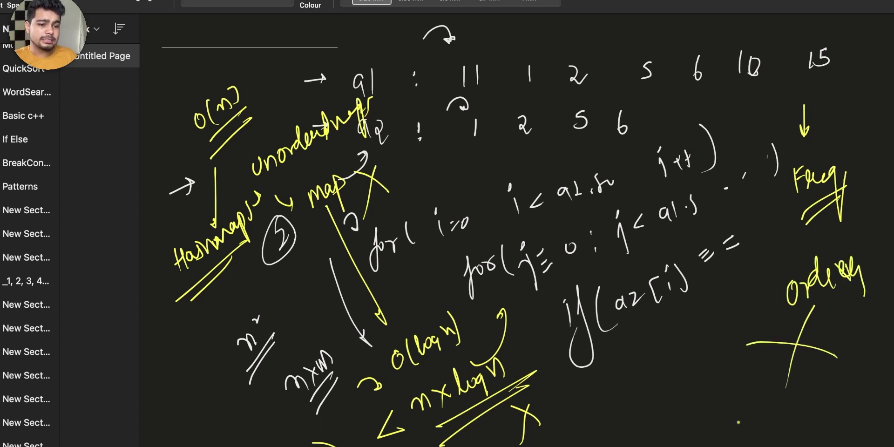
{"action": "left_click_drag", "start_coordinate": [730, 438], "coordinate": [874, 304]}
{"action": "left_click_drag", "start_coordinate": [754, 428], "coordinate": [893, 323]}
{"action": "left_click_drag", "start_coordinate": [740, 354], "coordinate": [784, 215]}
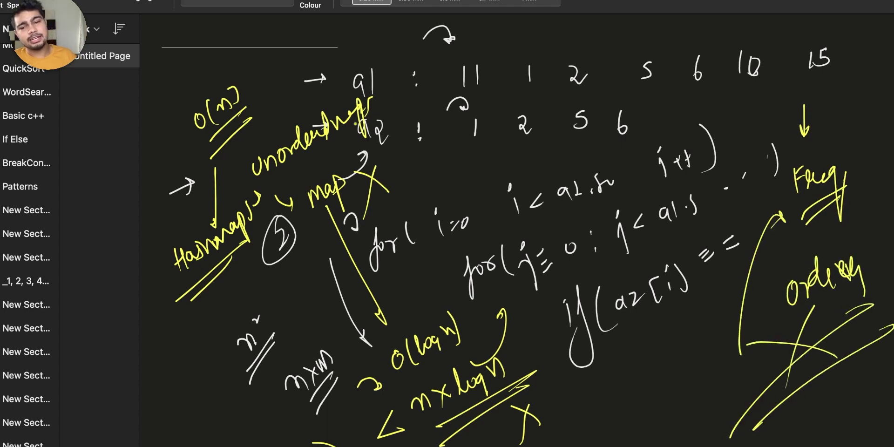
Circle unordered map together with the a1 array.
{"action": "left_click_drag", "start_coordinate": [359, 48], "coordinate": [261, 191]}
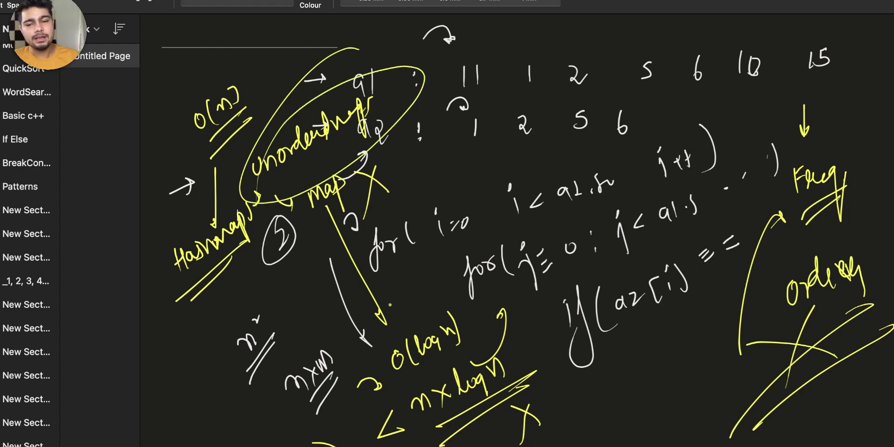
{"action": "scroll", "coordinate": [391, 305], "scroll_direction": "down", "scroll_amount": 4}
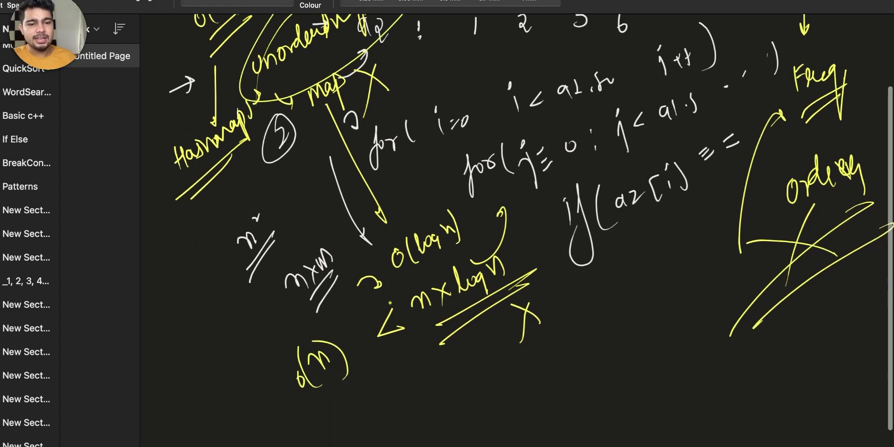
{"action": "scroll", "coordinate": [466, 302], "scroll_direction": "up", "scroll_amount": 4}
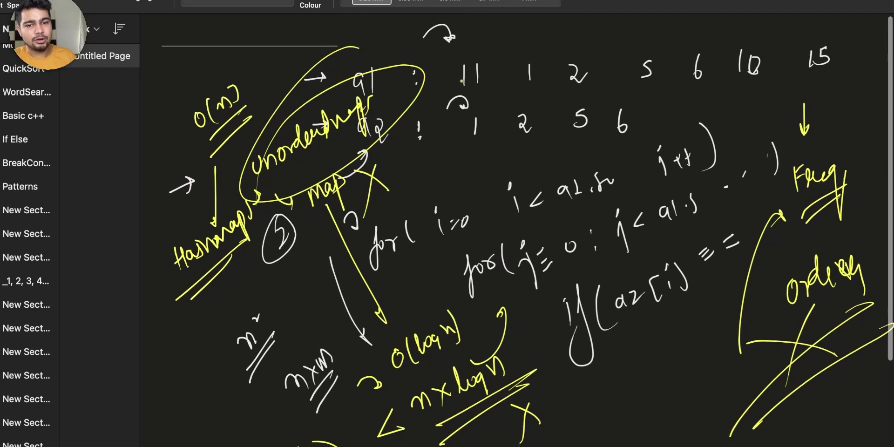
{"action": "scroll", "coordinate": [528, 231], "scroll_direction": "down", "scroll_amount": 1}
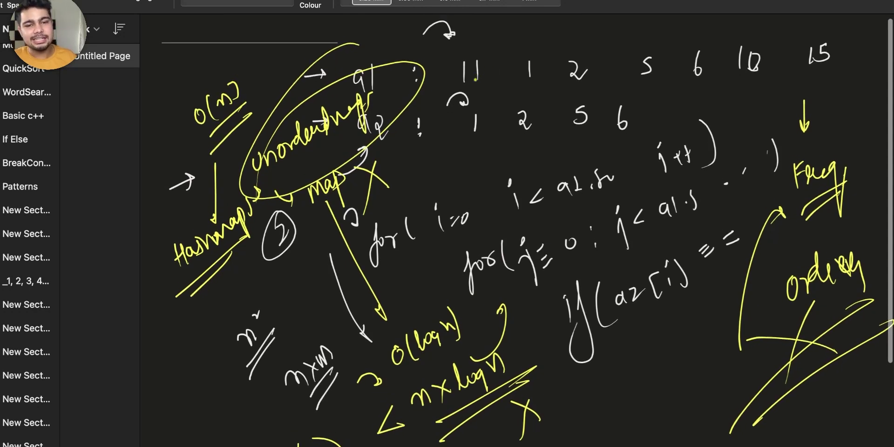
Label the a1 positions with index i and numbers 0–6 above the array.
{"action": "left_click_drag", "start_coordinate": [468, 35], "coordinate": [523, 47]}
{"action": "left_click", "coordinate": [469, 34]}
{"action": "left_click_drag", "start_coordinate": [558, 34], "coordinate": [575, 41]}
{"action": "left_click_drag", "start_coordinate": [622, 30], "coordinate": [624, 47]}
{"action": "left_click_drag", "start_coordinate": [683, 29], "coordinate": [697, 40]}
{"action": "left_click_drag", "start_coordinate": [753, 21], "coordinate": [758, 38]}
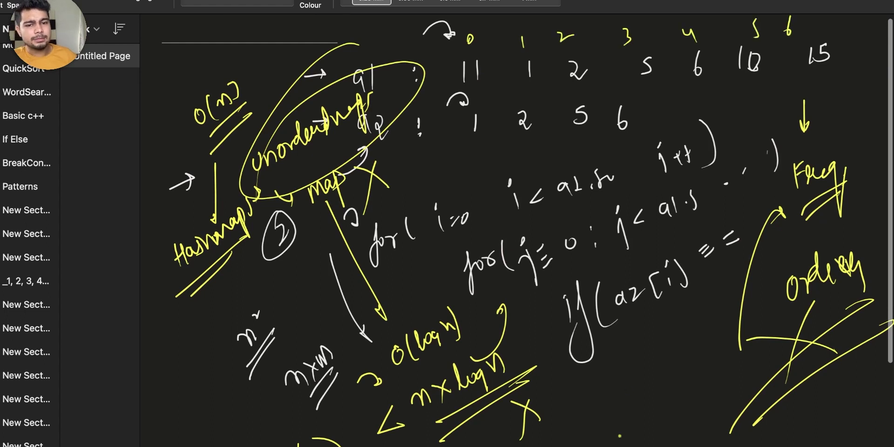
{"action": "scroll", "coordinate": [788, 28], "scroll_direction": "down", "scroll_amount": 2}
{"action": "scroll", "coordinate": [687, 443], "scroll_direction": "down", "scroll_amount": 1}
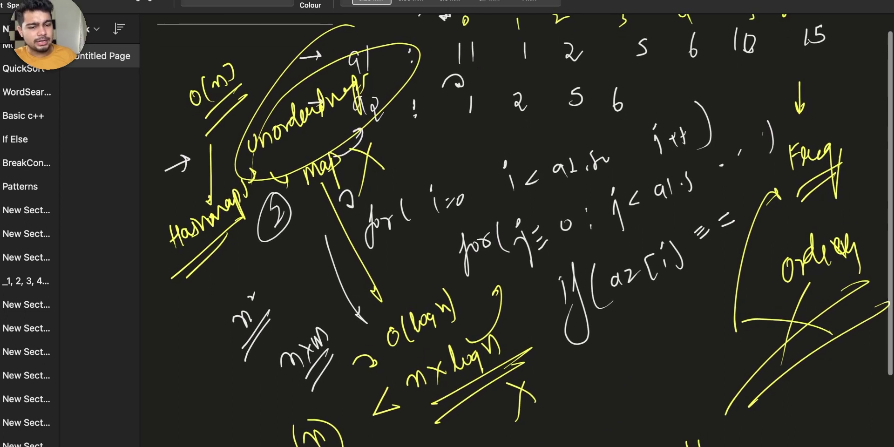
Start the value-to-index list with entries 11:0, 1:1 and 2:2.
{"action": "mouse_move", "coordinate": [716, 430]}
{"action": "left_mouse_down"}
{"action": "mouse_move", "coordinate": [720, 444]}
{"action": "mouse_move", "coordinate": [744, 429]}
{"action": "left_mouse_up"}
{"action": "scroll", "coordinate": [525, 231], "scroll_direction": "up", "scroll_amount": 1}
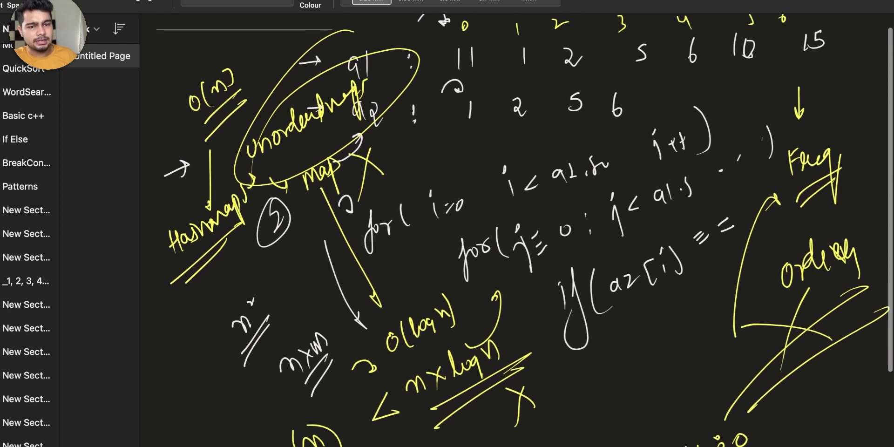
{"action": "scroll", "coordinate": [524, 230], "scroll_direction": "down", "scroll_amount": 1}
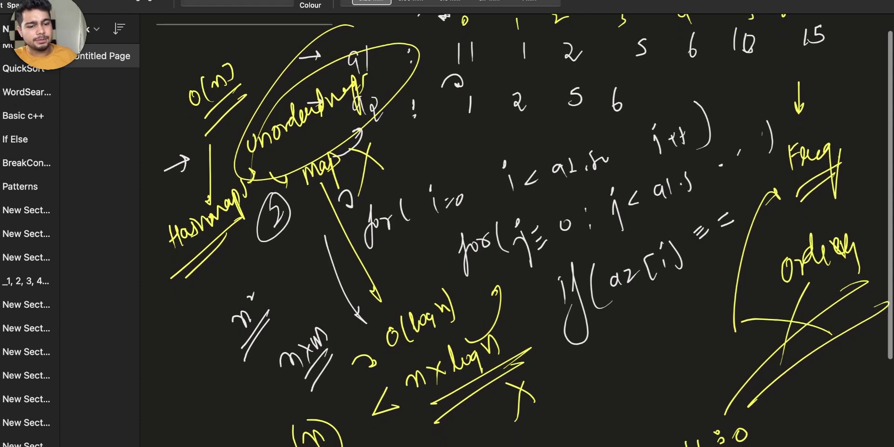
{"action": "scroll", "coordinate": [525, 230], "scroll_direction": "down", "scroll_amount": 5}
{"action": "left_click_drag", "start_coordinate": [698, 410], "coordinate": [701, 438]}
{"action": "mouse_move", "coordinate": [726, 417]}
{"action": "left_mouse_down"}
{"action": "mouse_move", "coordinate": [746, 405]}
{"action": "mouse_move", "coordinate": [716, 420]}
{"action": "mouse_move", "coordinate": [726, 421]}
{"action": "left_mouse_up"}
{"action": "scroll", "coordinate": [524, 231], "scroll_direction": "down", "scroll_amount": 6}
{"action": "mouse_move", "coordinate": [745, 384]}
{"action": "left_mouse_down"}
{"action": "mouse_move", "coordinate": [736, 397]}
{"action": "mouse_move", "coordinate": [766, 403]}
{"action": "left_mouse_up"}
{"action": "scroll", "coordinate": [524, 231], "scroll_direction": "up", "scroll_amount": 6}
{"action": "scroll", "coordinate": [525, 231], "scroll_direction": "up", "scroll_amount": 7}
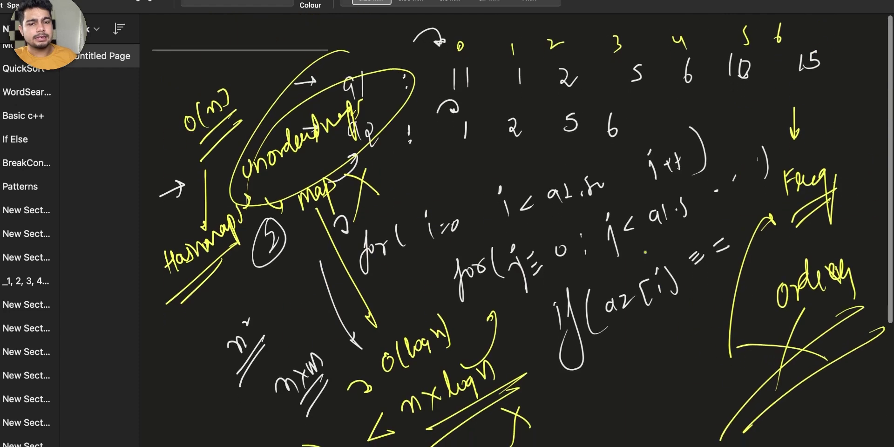
{"action": "scroll", "coordinate": [645, 252], "scroll_direction": "down", "scroll_amount": 5}
Add the entries 5:3, 6:4, 10:5 and 15:6 to the value-to-index list.
{"action": "scroll", "coordinate": [635, 300], "scroll_direction": "down", "scroll_amount": 2}
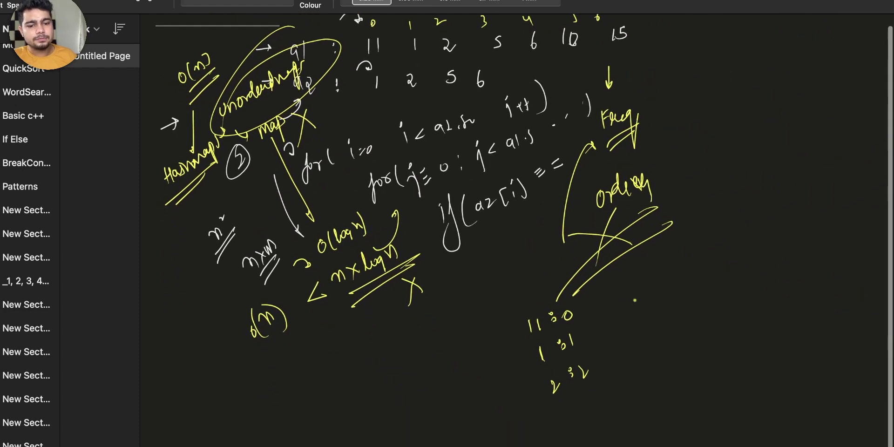
{"action": "scroll", "coordinate": [634, 301], "scroll_direction": "up", "scroll_amount": 1}
{"action": "mouse_move", "coordinate": [612, 303]}
{"action": "left_mouse_down"}
{"action": "mouse_move", "coordinate": [606, 317]}
{"action": "mouse_move", "coordinate": [621, 344]}
{"action": "mouse_move", "coordinate": [639, 346]}
{"action": "mouse_move", "coordinate": [631, 382]}
{"action": "left_mouse_up"}
{"action": "left_click", "coordinate": [632, 338]}
{"action": "left_click", "coordinate": [632, 343]}
{"action": "left_click_drag", "start_coordinate": [642, 370], "coordinate": [638, 380]}
{"action": "left_click_drag", "start_coordinate": [662, 360], "coordinate": [666, 368]}
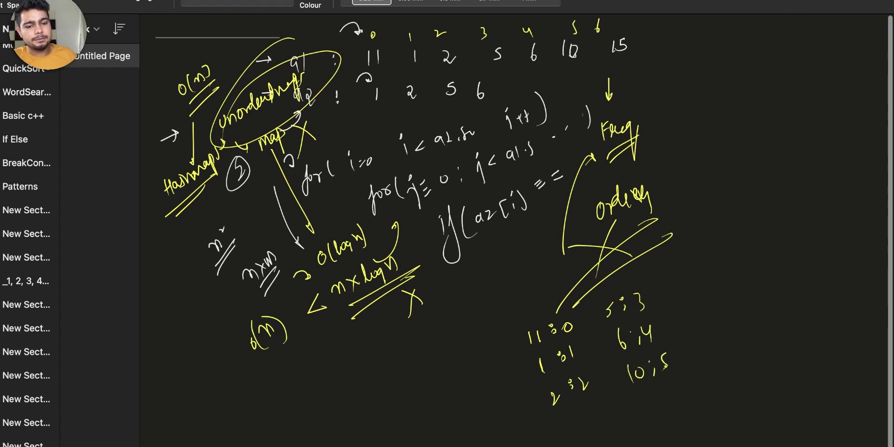
{"action": "left_click_drag", "start_coordinate": [729, 257], "coordinate": [726, 276]}
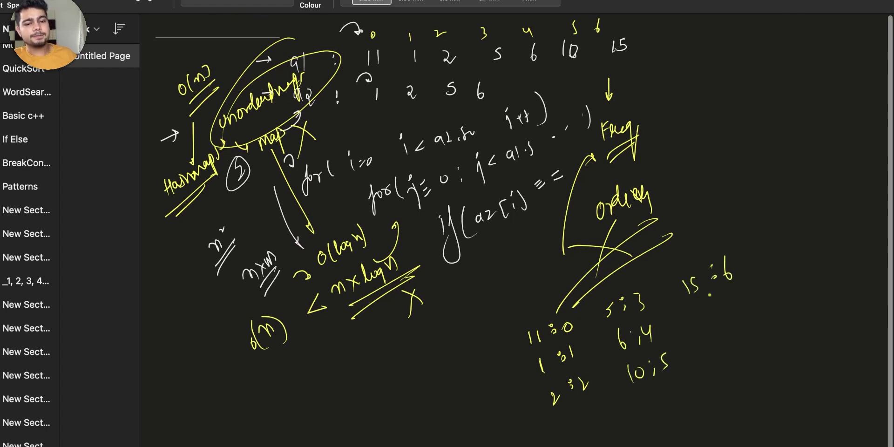
Draw an arrow under 10 15 and write the a2 label.
{"action": "mouse_move", "coordinate": [529, 72]}
{"action": "left_mouse_down"}
{"action": "mouse_move", "coordinate": [601, 65]}
{"action": "mouse_move", "coordinate": [591, 72]}
{"action": "left_mouse_up"}
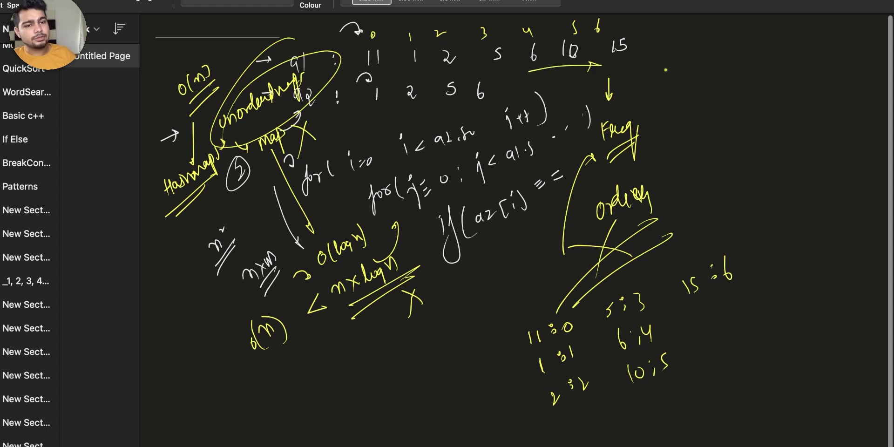
{"action": "mouse_move", "coordinate": [680, 70]}
{"action": "left_mouse_down"}
{"action": "mouse_move", "coordinate": [683, 80]}
{"action": "mouse_move", "coordinate": [699, 79]}
{"action": "left_mouse_up"}
{"action": "left_click_drag", "start_coordinate": [681, 101], "coordinate": [697, 100]}
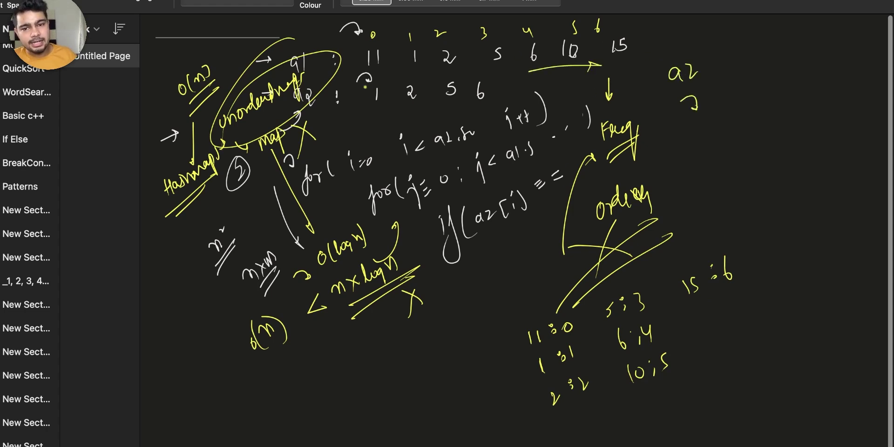
Draw an arrow at the 11:0 entry, circle a2's 1, and tick the 2:2 entry and a2's 2.
{"action": "left_click_drag", "start_coordinate": [380, 80], "coordinate": [383, 82]}
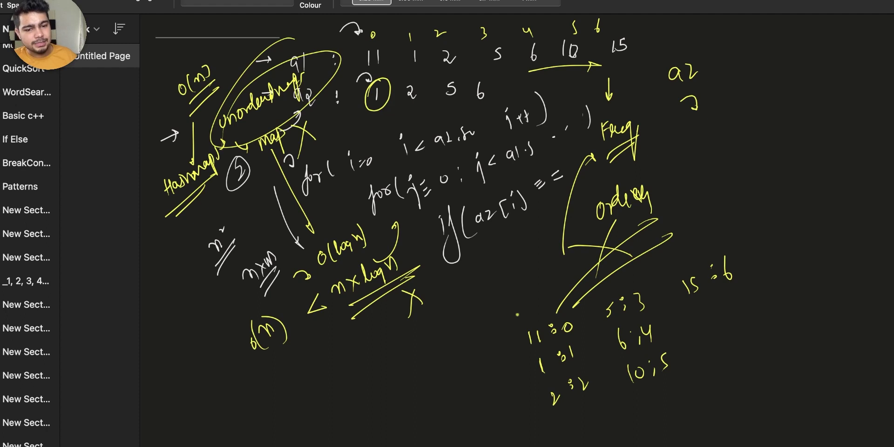
{"action": "left_click_drag", "start_coordinate": [503, 324], "coordinate": [523, 311]}
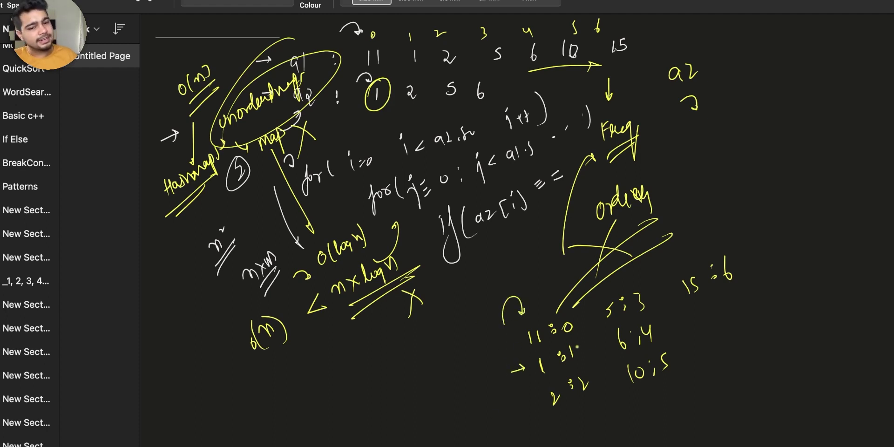
{"action": "left_click_drag", "start_coordinate": [372, 93], "coordinate": [386, 103]}
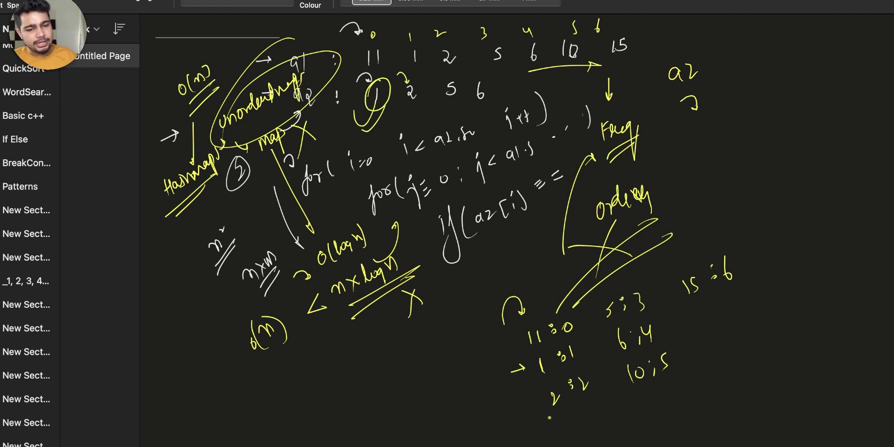
{"action": "left_click_drag", "start_coordinate": [549, 418], "coordinate": [559, 409]}
{"action": "left_click_drag", "start_coordinate": [412, 93], "coordinate": [422, 109]}
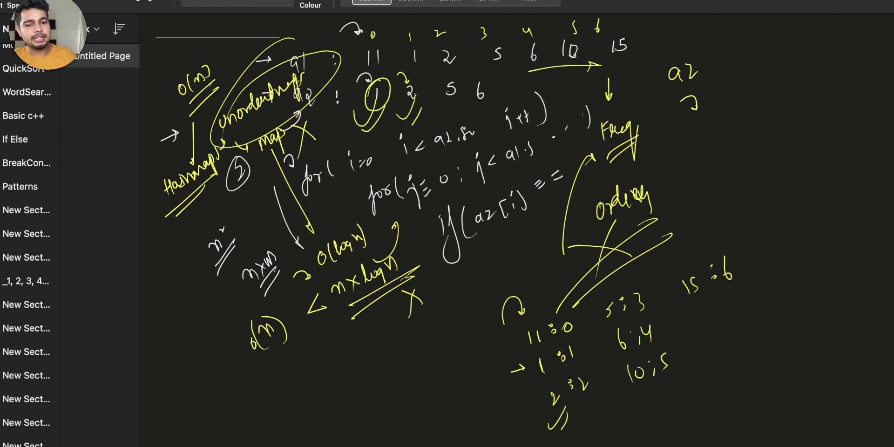
Tick the 5:3 and 6:4 entries and write a double-underlined 'return Yes' beside 15:6.
{"action": "left_click_drag", "start_coordinate": [598, 306], "coordinate": [607, 297]}
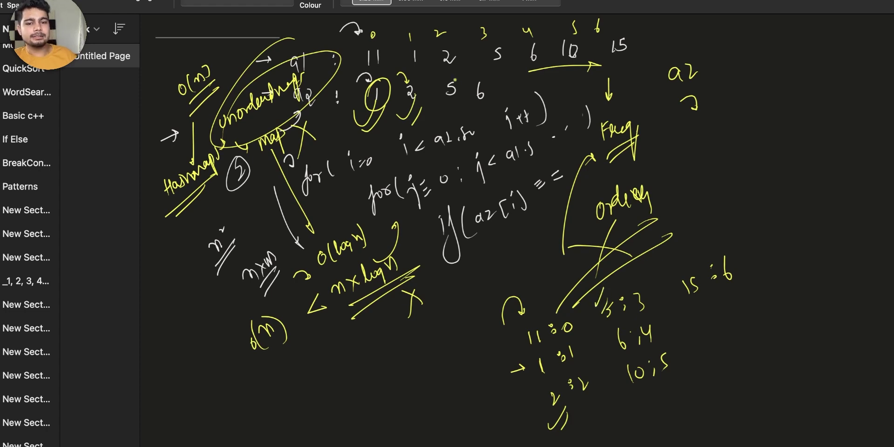
{"action": "left_click_drag", "start_coordinate": [604, 345], "coordinate": [622, 347]}
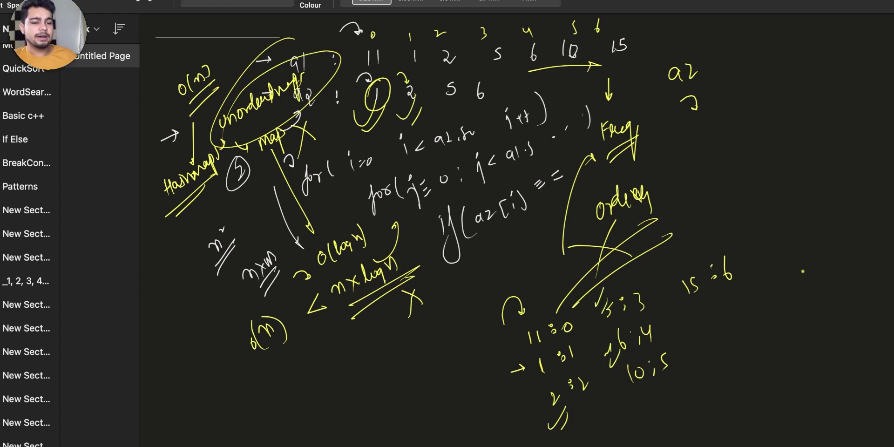
{"action": "mouse_move", "coordinate": [745, 329]}
{"action": "left_mouse_down"}
{"action": "mouse_move", "coordinate": [762, 303]}
{"action": "mouse_move", "coordinate": [770, 317]}
{"action": "mouse_move", "coordinate": [790, 303]}
{"action": "left_mouse_up"}
{"action": "left_click", "coordinate": [761, 370]}
{"action": "mouse_move", "coordinate": [751, 368]}
{"action": "left_mouse_down"}
{"action": "mouse_move", "coordinate": [759, 386]}
{"action": "mouse_move", "coordinate": [757, 378]}
{"action": "mouse_move", "coordinate": [776, 380]}
{"action": "left_mouse_up"}
{"action": "left_click_drag", "start_coordinate": [785, 364], "coordinate": [760, 410]}
{"action": "left_click_drag", "start_coordinate": [792, 381], "coordinate": [759, 416]}
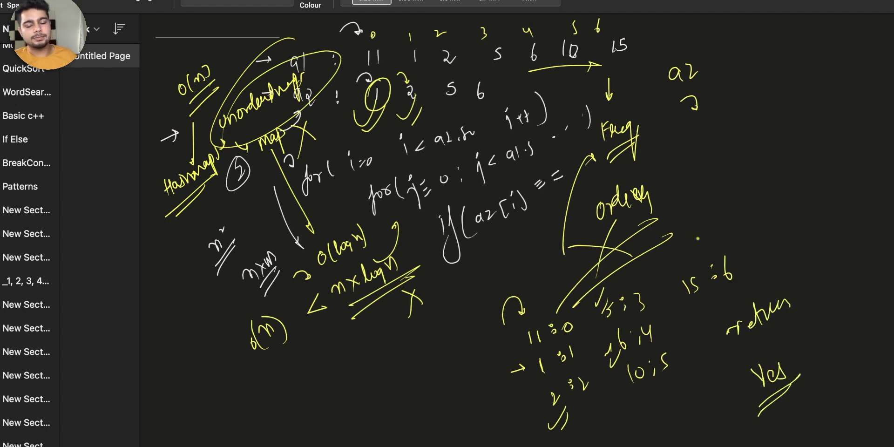
Add 8 to the second array and draw an arrow from 15:6 to an underlined 'itend' note.
{"action": "mouse_move", "coordinate": [501, 78]}
{"action": "left_mouse_down"}
{"action": "mouse_move", "coordinate": [504, 92]}
{"action": "mouse_move", "coordinate": [503, 77]}
{"action": "left_mouse_up"}
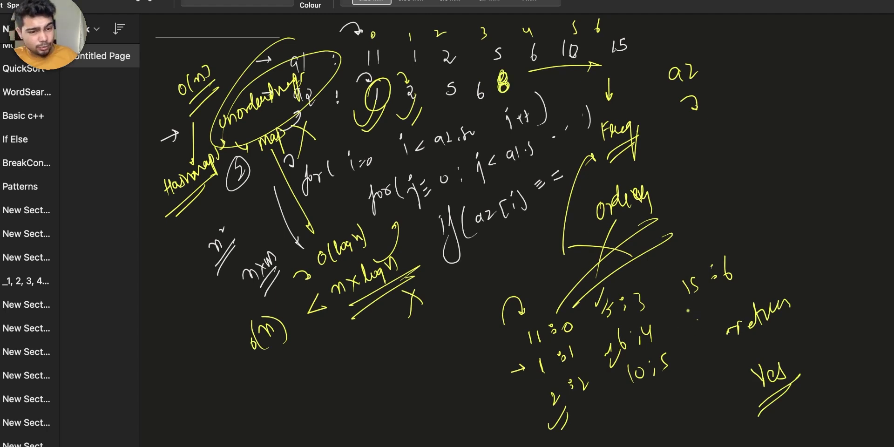
{"action": "left_click_drag", "start_coordinate": [687, 318], "coordinate": [753, 291]}
{"action": "left_click_drag", "start_coordinate": [736, 289], "coordinate": [743, 298]}
{"action": "mouse_move", "coordinate": [788, 261]}
{"action": "left_mouse_down"}
{"action": "mouse_move", "coordinate": [819, 238]}
{"action": "mouse_move", "coordinate": [770, 276]}
{"action": "left_mouse_up"}
{"action": "left_click", "coordinate": [764, 250]}
{"action": "mouse_move", "coordinate": [769, 247]}
{"action": "left_mouse_down"}
{"action": "mouse_move", "coordinate": [773, 276]}
{"action": "mouse_move", "coordinate": [785, 262]}
{"action": "left_mouse_up"}
{"action": "left_click_drag", "start_coordinate": [768, 293], "coordinate": [827, 263]}
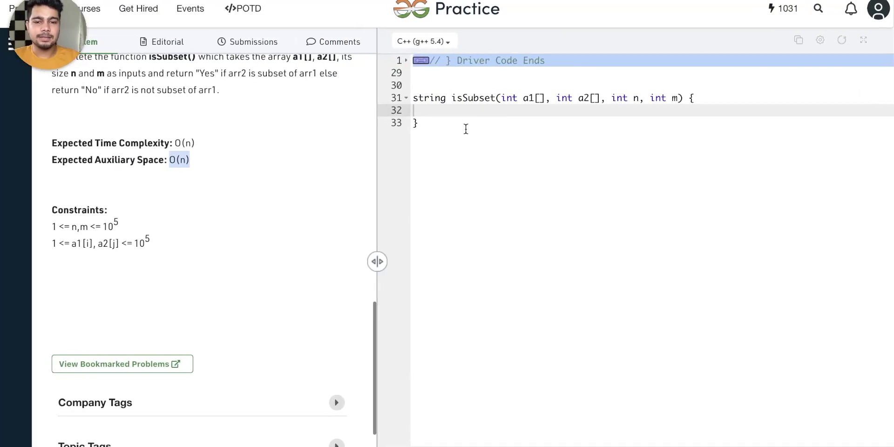
Declare unordered_map<int,int> mp; as the first line of isSubset.
{"action": "left_click", "coordinate": [475, 112]}
{"action": "key", "text": "Tab"}
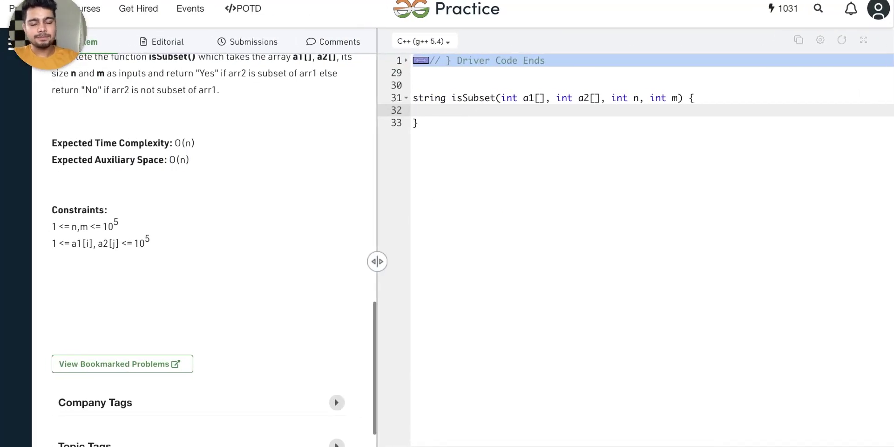
{"action": "scroll", "coordinate": [250, 79], "scroll_direction": "up", "scroll_amount": 2}
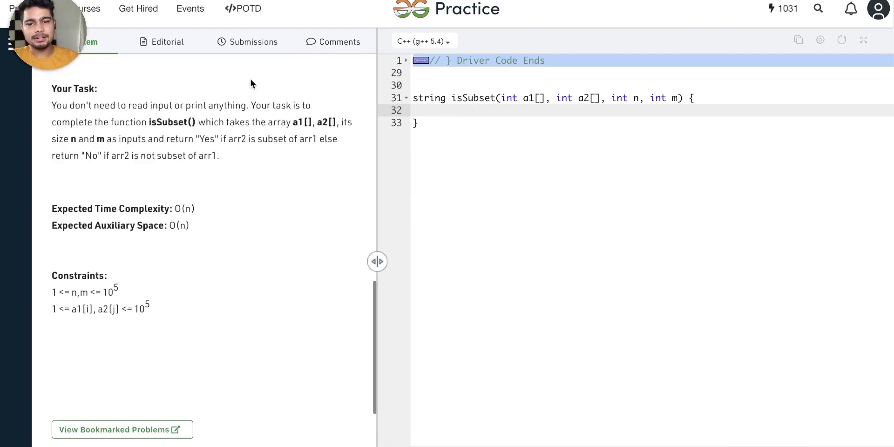
{"action": "scroll", "coordinate": [251, 79], "scroll_direction": "up", "scroll_amount": 5}
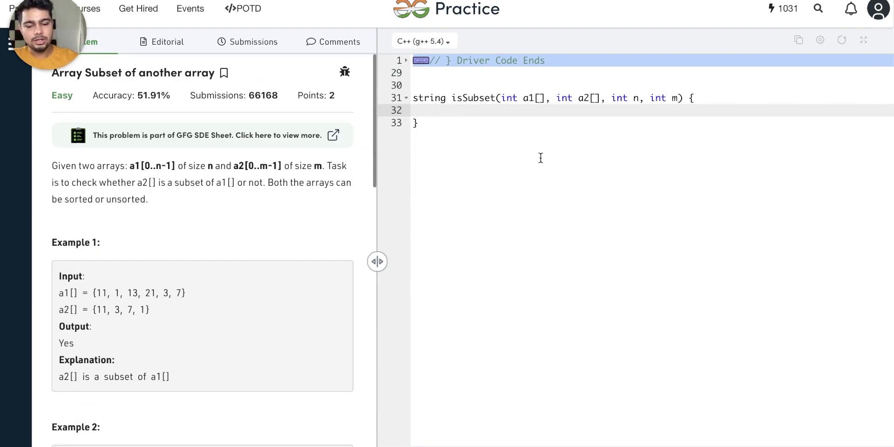
{"action": "type", "text": "uno"}
{"action": "type", "text": "re"}
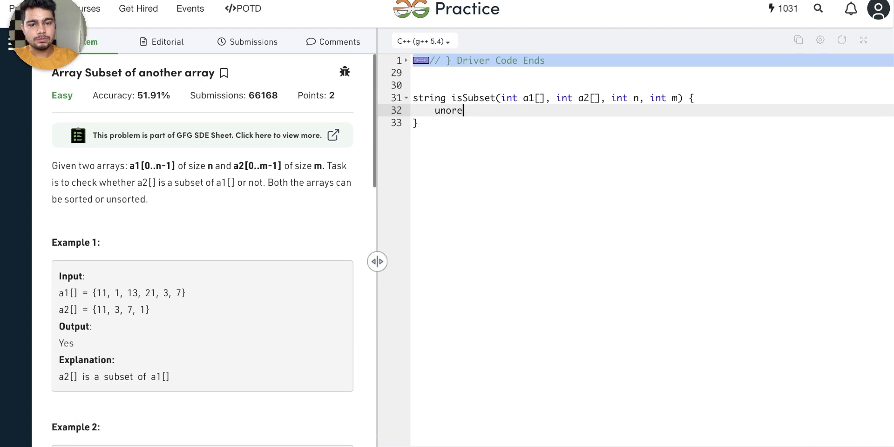
{"action": "key", "text": "BackSpace"}
{"action": "type", "text": "dered_ma"}
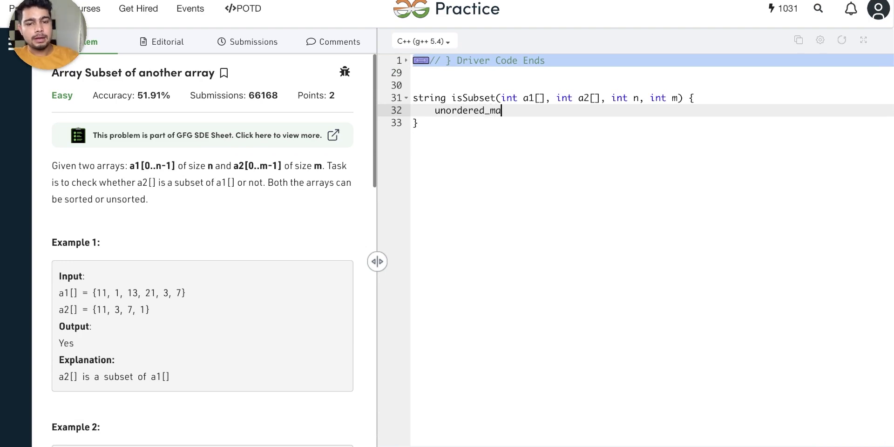
{"action": "type", "text": "p<int"}
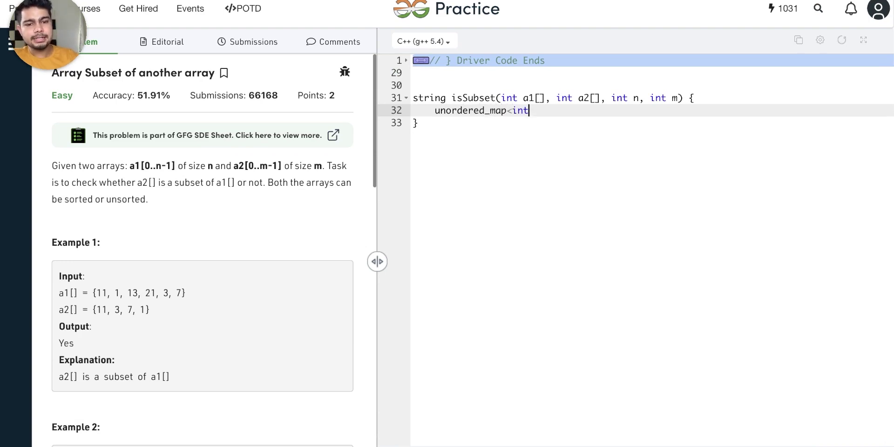
{"action": "type", "text": ",int>"}
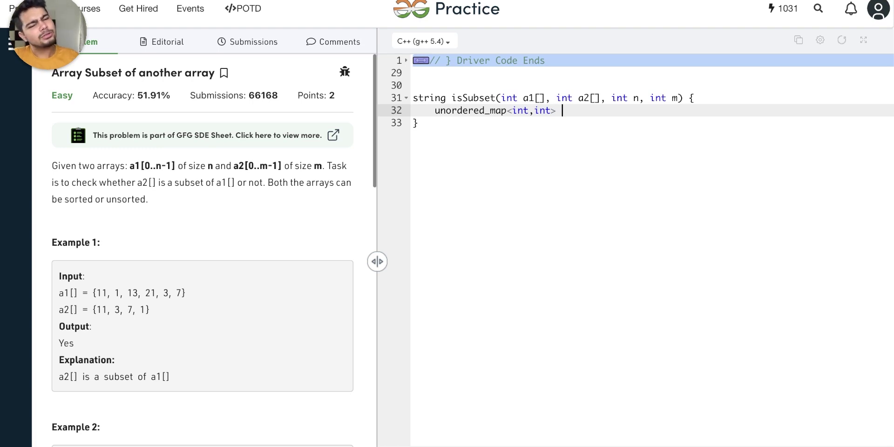
{"action": "type", "text": "m"}
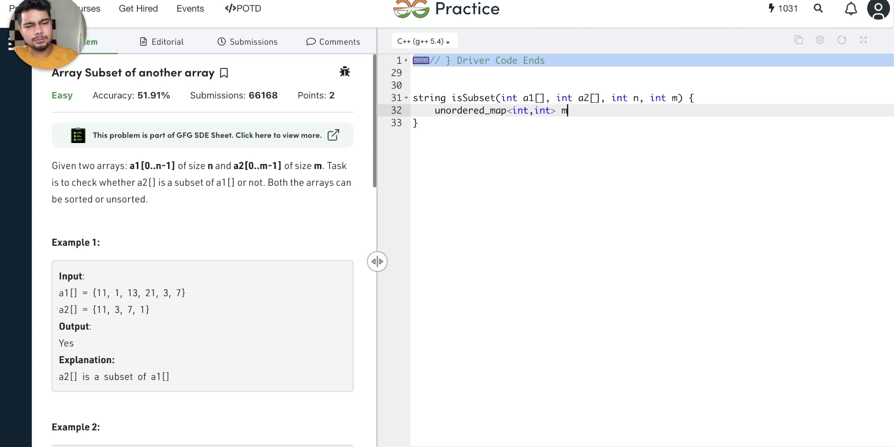
{"action": "type", "text": "p;"}
{"action": "key", "text": "Return"}
{"action": "key", "text": "Return"}
Add a for loop over a1 storing mp[a1[i]] = i for each element.
{"action": "type", "text": "fo"}
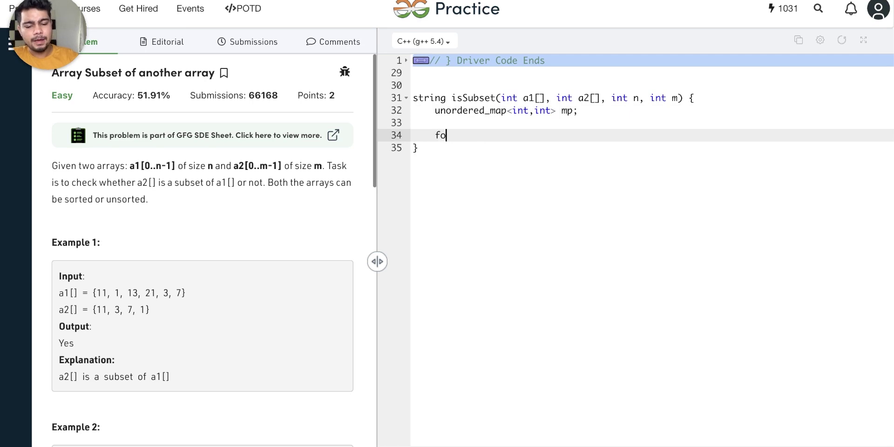
{"action": "type", "text": "r(int i=0;i<n;i++"}
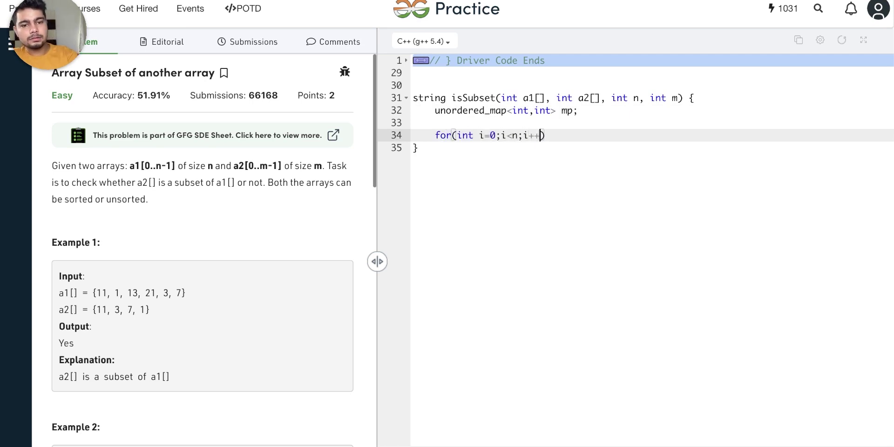
{"action": "type", "text": "){"}
{"action": "key", "text": "Return"}
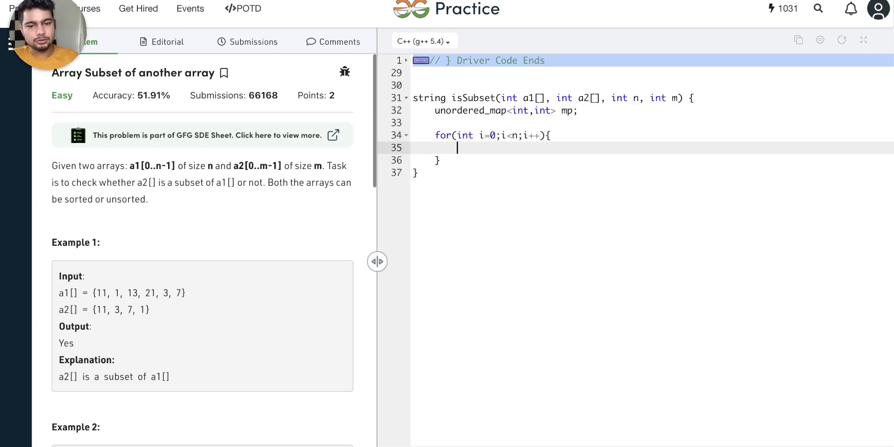
{"action": "type", "text": "mp[a"}
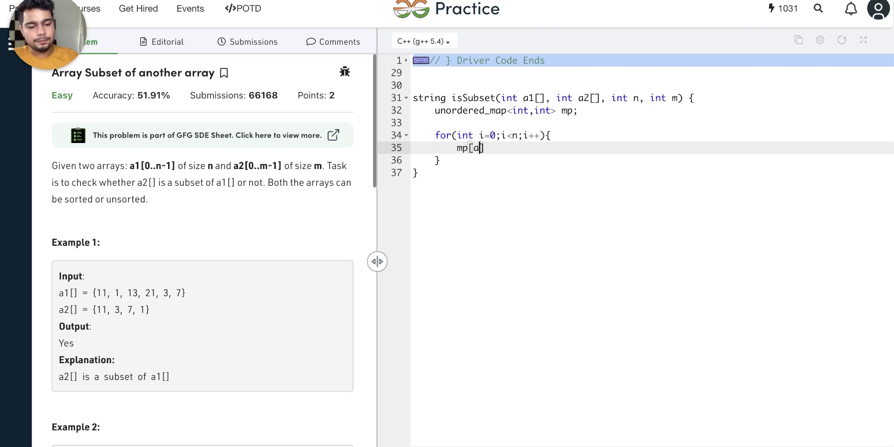
{"action": "type", "text": "1[i]]"}
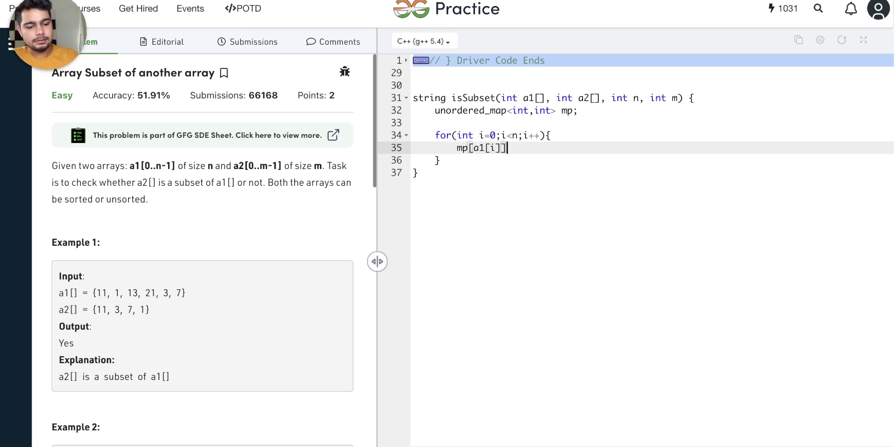
{"action": "type", "text": " = i;"}
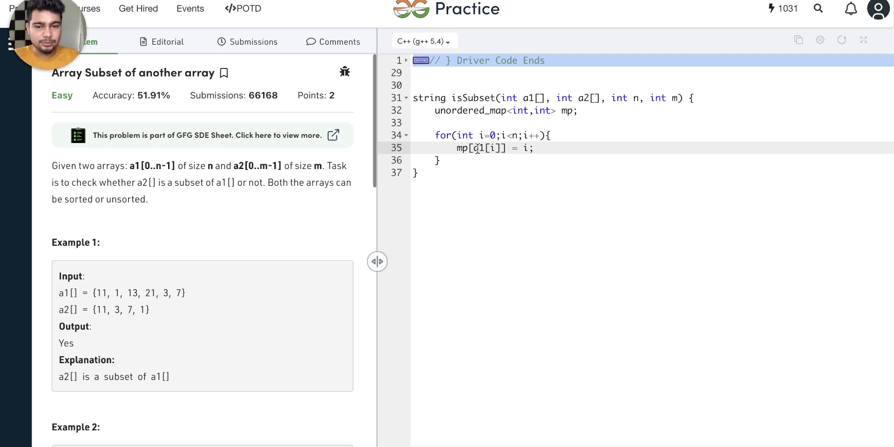
{"action": "left_click_drag", "start_coordinate": [473, 148], "coordinate": [501, 147]}
{"action": "double_click", "coordinate": [526, 148]}
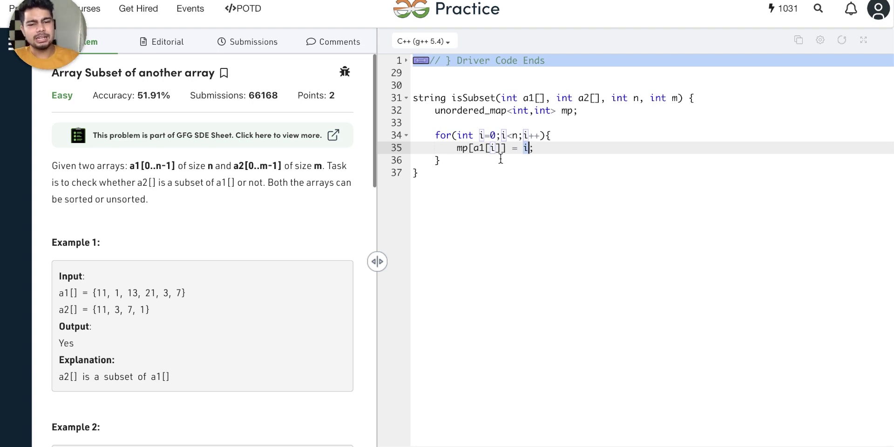
{"action": "left_click", "coordinate": [446, 163]}
{"action": "key", "text": "Return"}
{"action": "key", "text": "Return"}
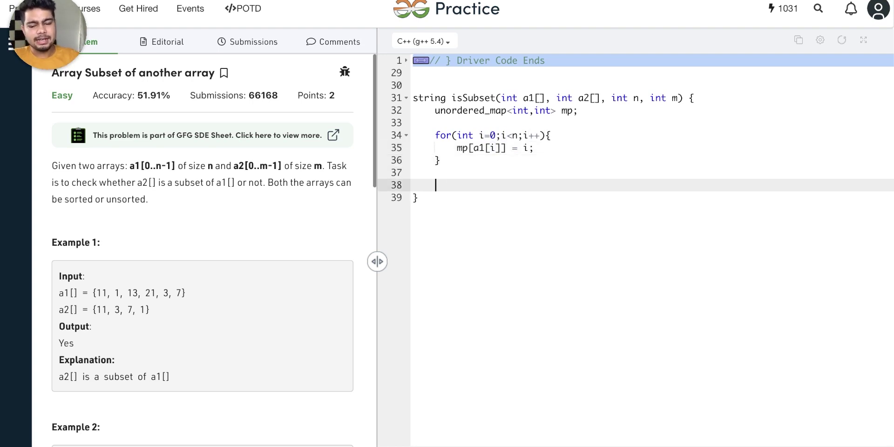
Add a loop over a2 that returns "No" when mp.find(a2[i]) equals mp.end().
{"action": "type", "text": "for(int i"}
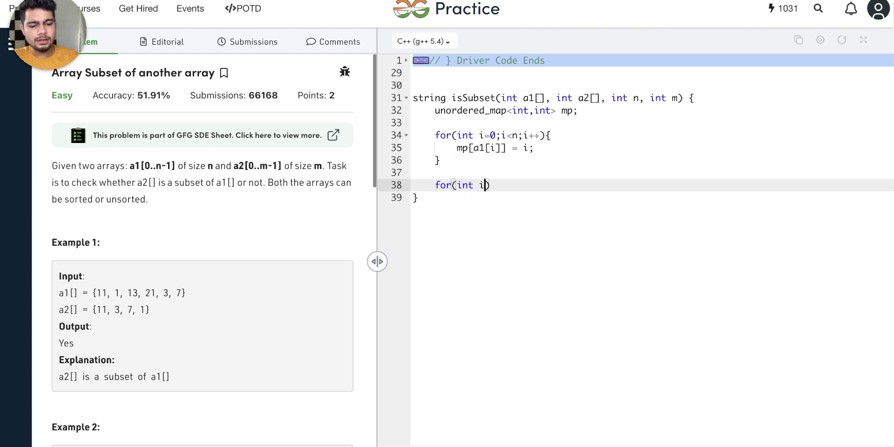
{"action": "type", "text": "=0;i<"}
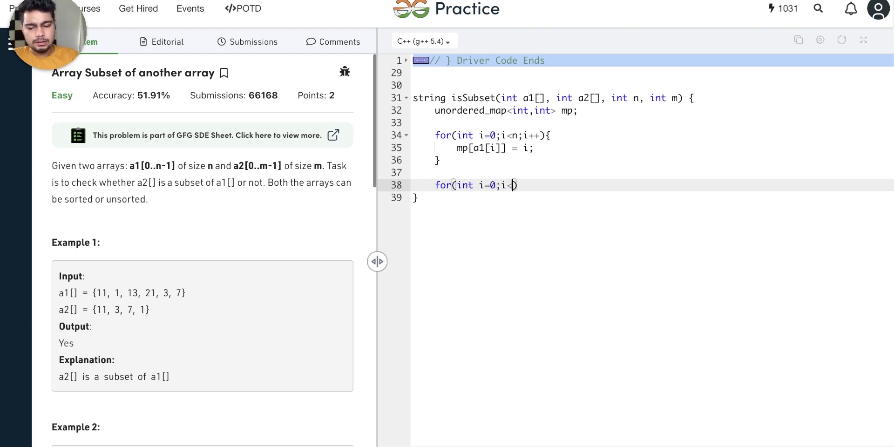
{"action": "type", "text": "m;i++)"}
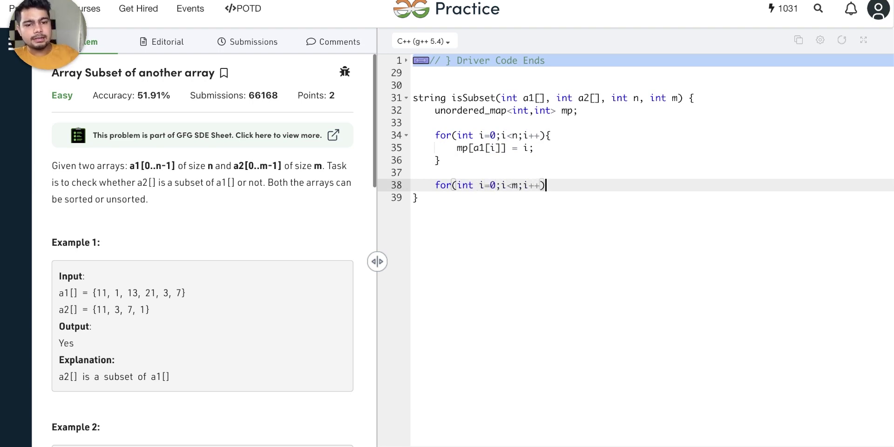
{"action": "type", "text": "{"}
{"action": "key", "text": "Return"}
{"action": "type", "text": "if("}
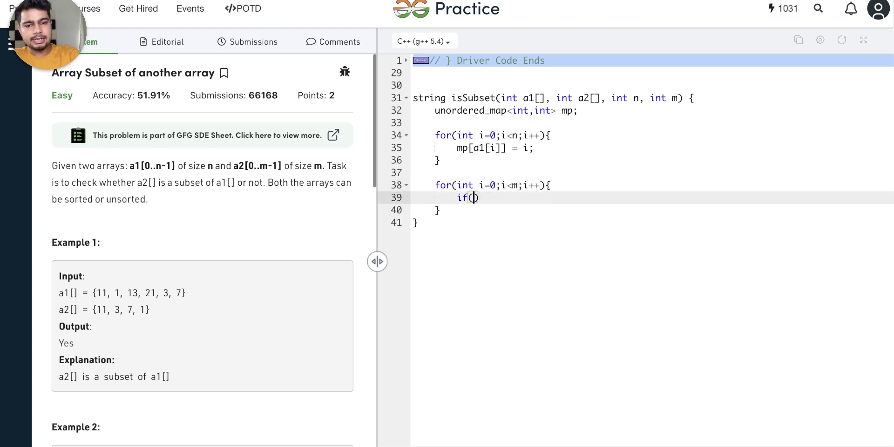
{"action": "type", "text": "mp.fin"}
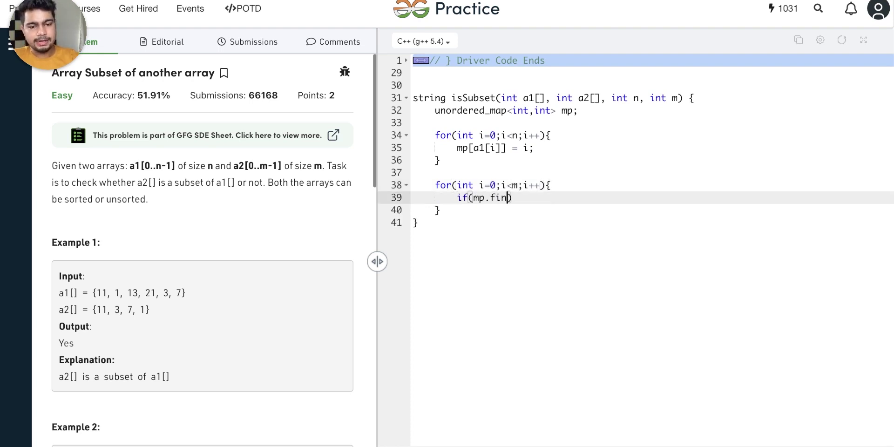
{"action": "type", "text": "d("}
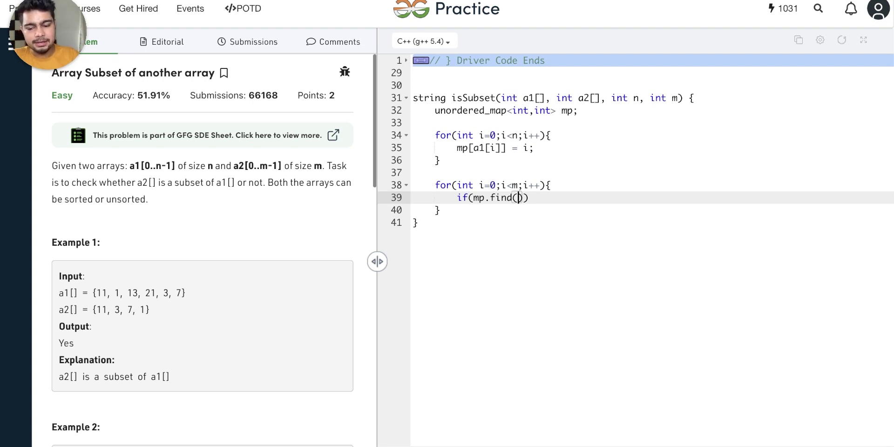
{"action": "type", "text": "a2[i]) "}
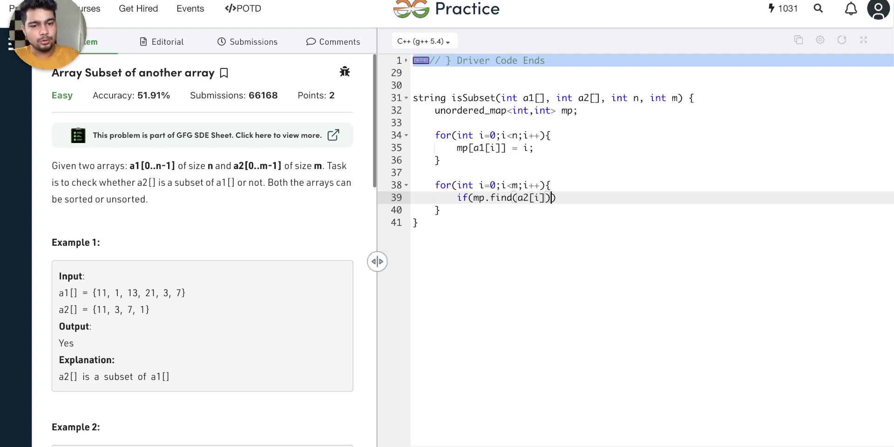
{"action": "type", "text": "!= "}
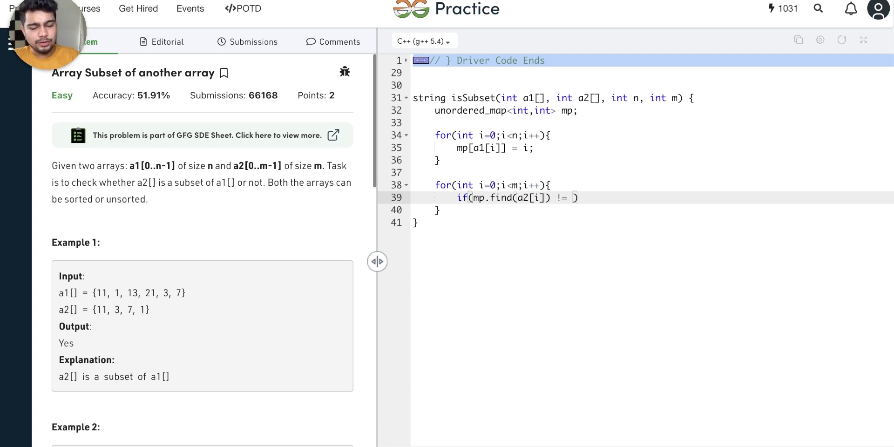
{"action": "type", "text": "mp.en"}
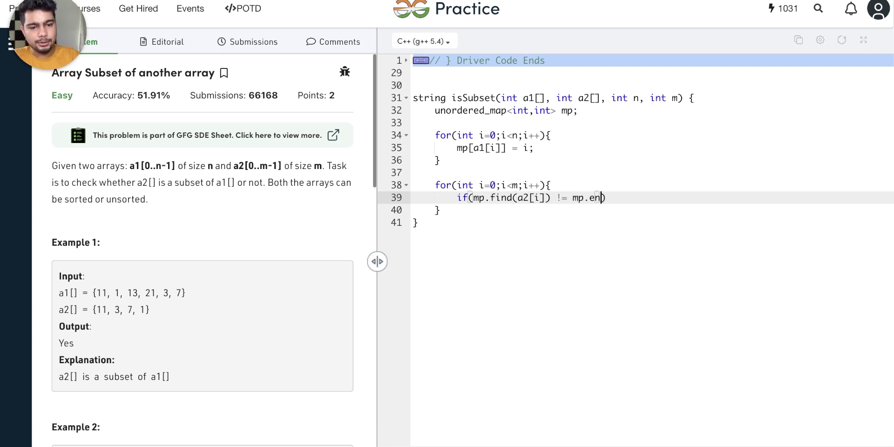
{"action": "type", "text": "d()"}
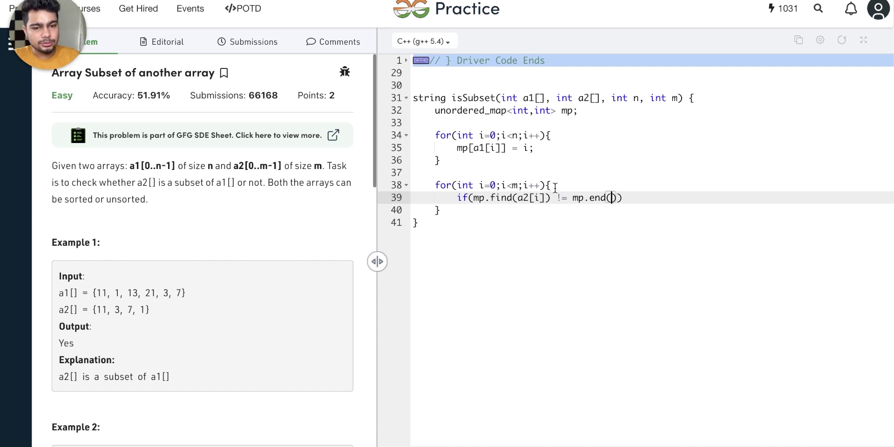
{"action": "left_click", "coordinate": [561, 197]}
{"action": "type", "text": "="}
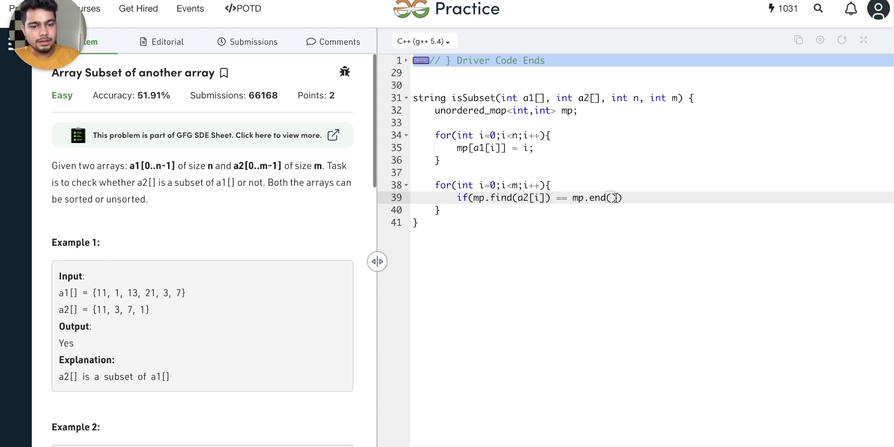
{"action": "key", "text": "Right"}
{"action": "type", "text": "{"}
{"action": "key", "text": "Return"}
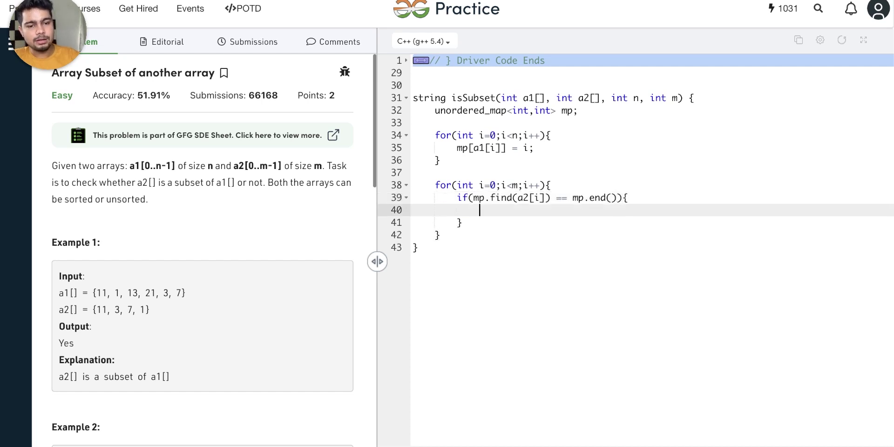
{"action": "type", "text": "re"}
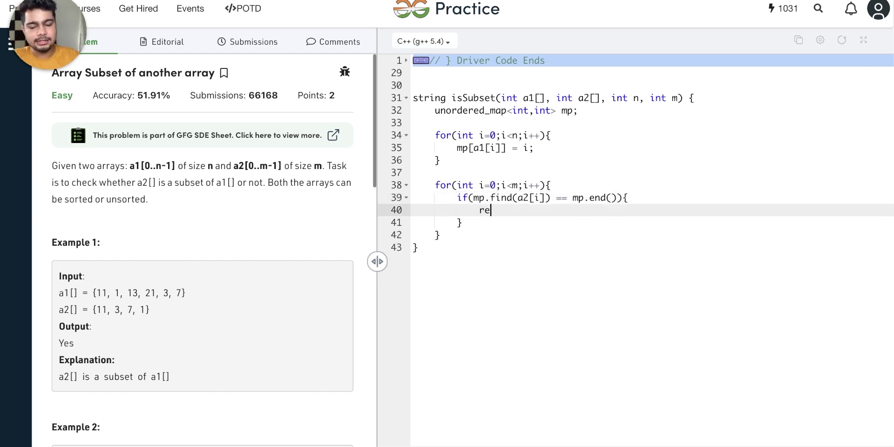
{"action": "type", "text": "turn \"No\""}
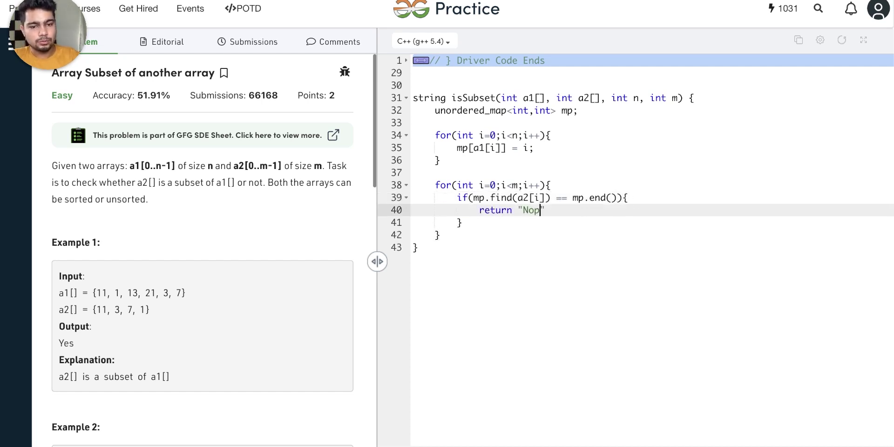
{"action": "type", "text": ";"}
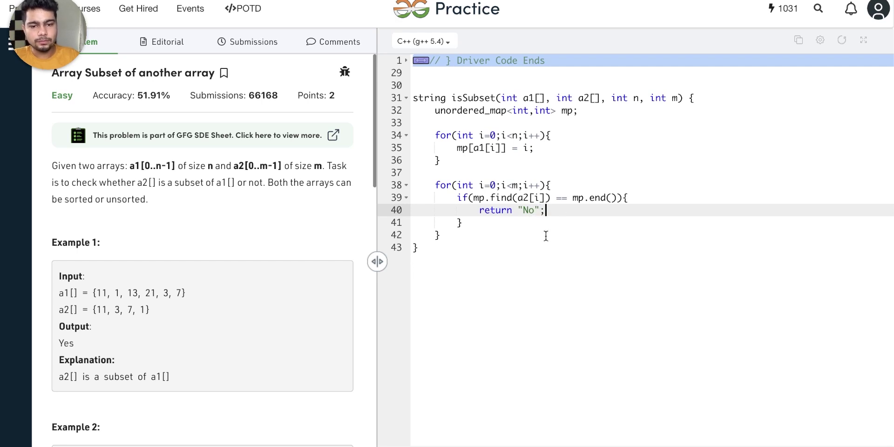
Add return "Yes"; after the second loop.
{"action": "left_click", "coordinate": [546, 237]}
{"action": "key", "text": "Return"}
{"action": "key", "text": "Return"}
{"action": "type", "text": "return "}
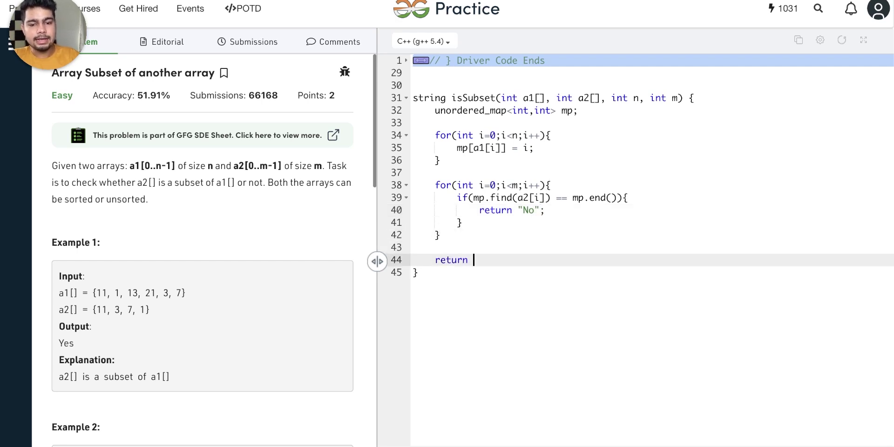
{"action": "type", "text": "\"Yes\""}
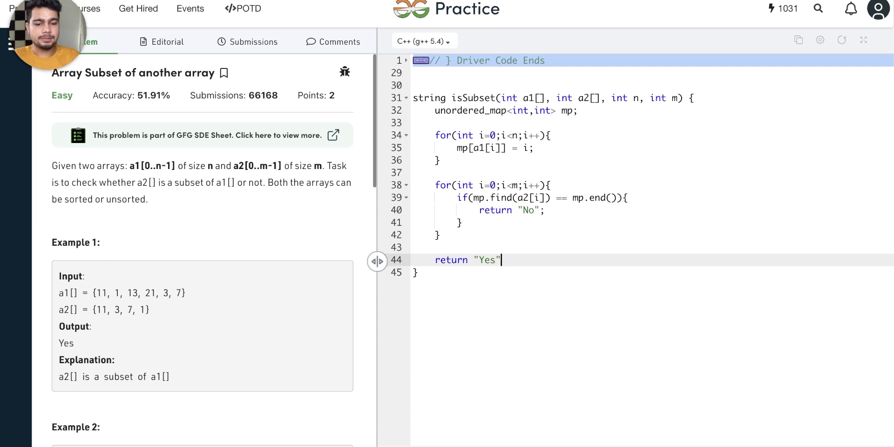
{"action": "type", "text": ";"}
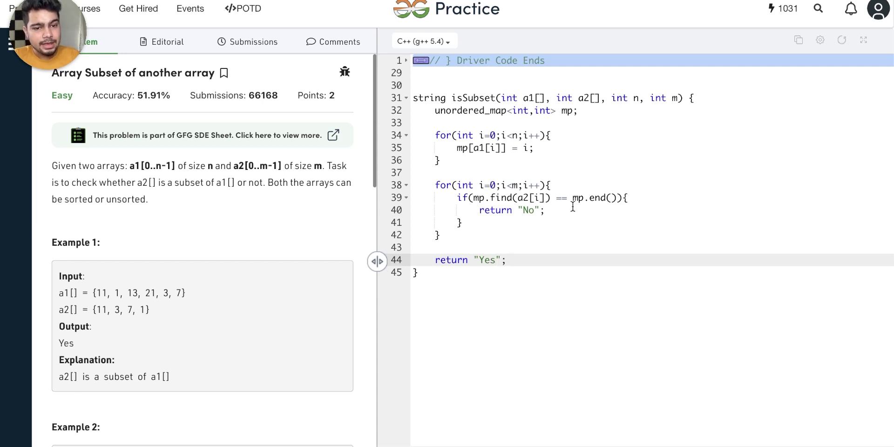
Review the mp.end() check and both loops, then submit the solution with Ctrl+Enter.
{"action": "left_click_drag", "start_coordinate": [576, 201], "coordinate": [618, 199]}
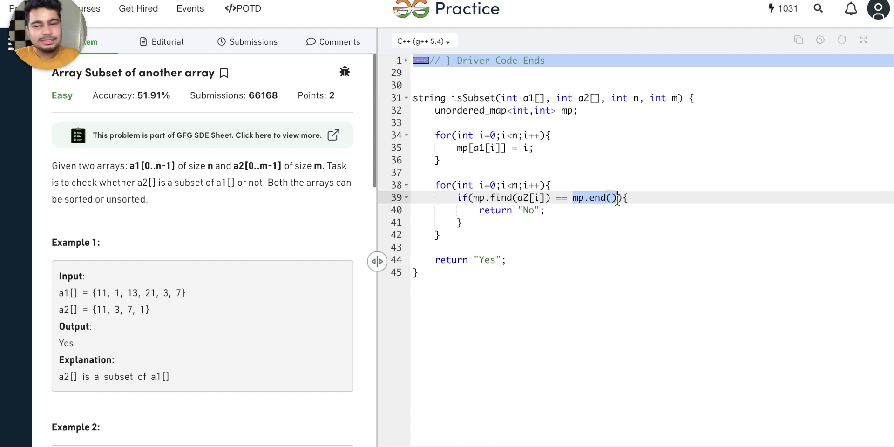
{"action": "left_click", "coordinate": [584, 233]}
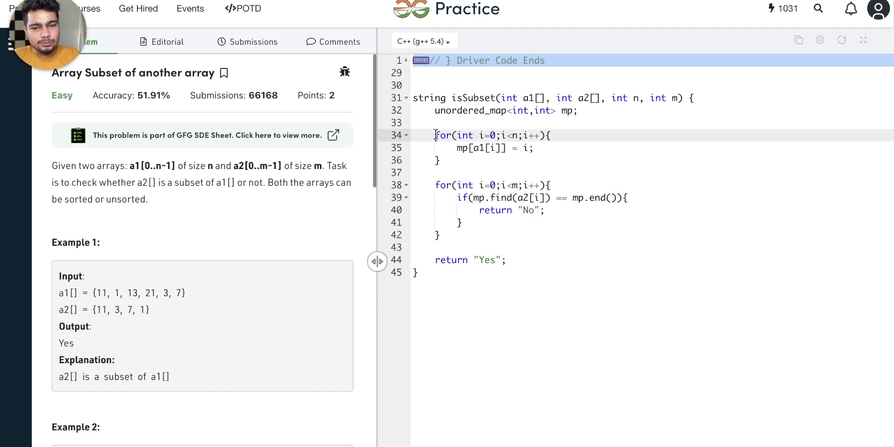
{"action": "left_click_drag", "start_coordinate": [435, 135], "coordinate": [441, 223]}
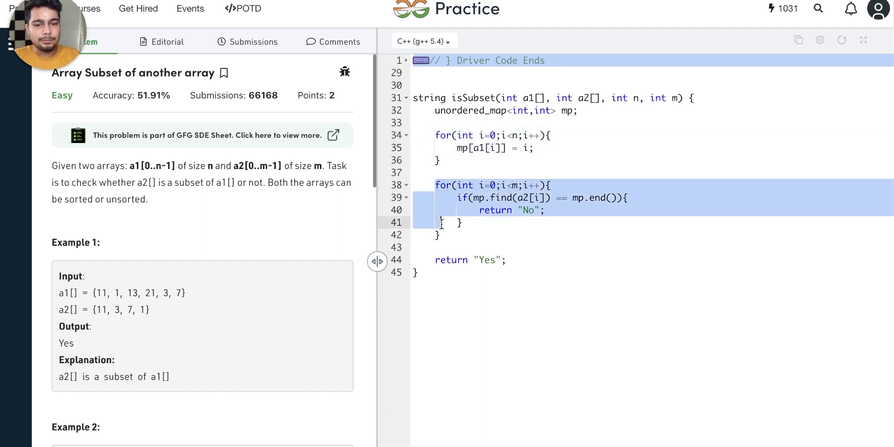
{"action": "left_click_drag", "start_coordinate": [435, 135], "coordinate": [442, 163]}
{"action": "left_click", "coordinate": [435, 185]}
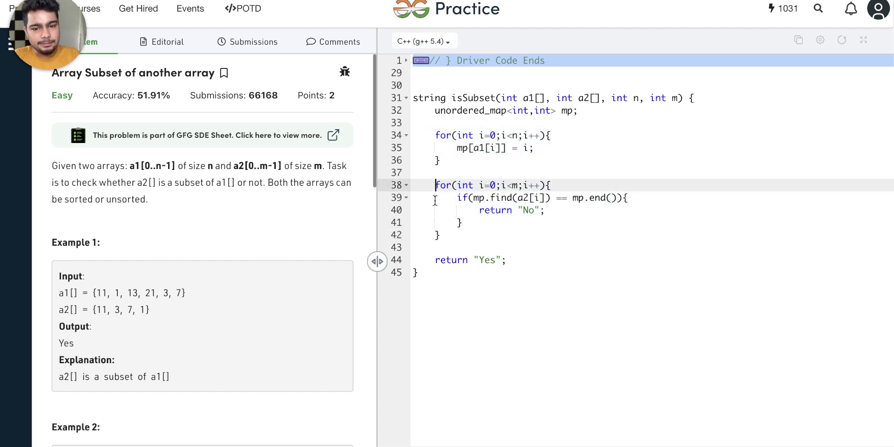
{"action": "left_click", "coordinate": [435, 247], "text": "shift"}
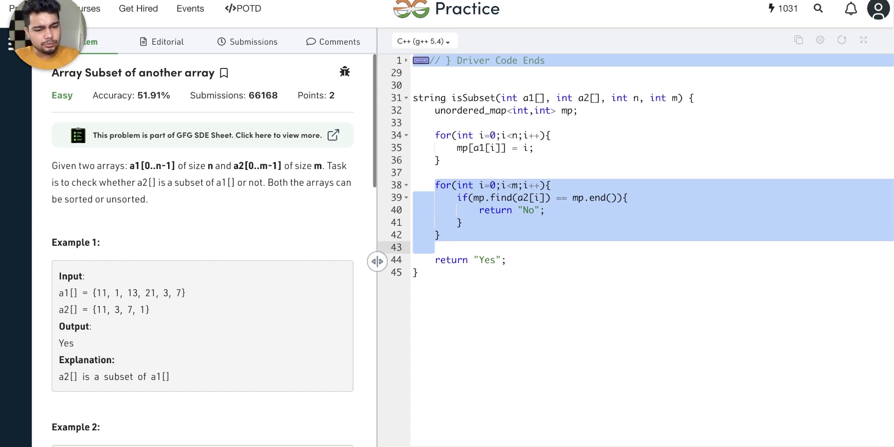
{"action": "key", "text": "ctrl+Return"}
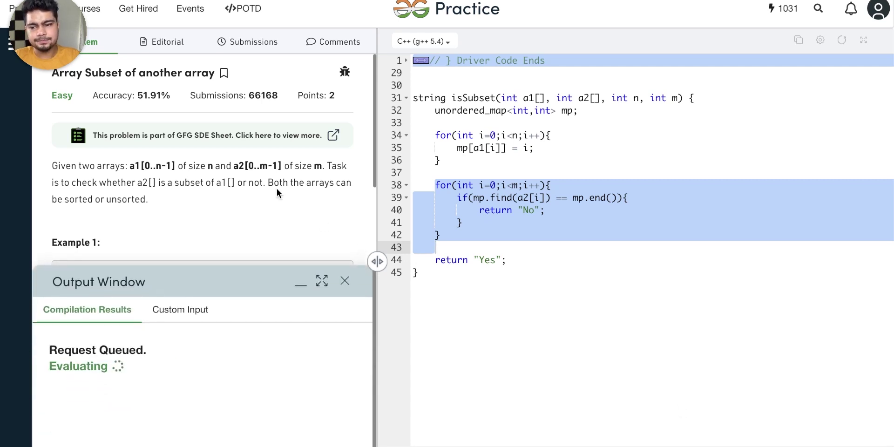
Resubmit, scroll through the 202/202 passed results, and select 'unordered_' on line 32.
{"action": "scroll", "coordinate": [220, 418], "scroll_direction": "down", "scroll_amount": 3}
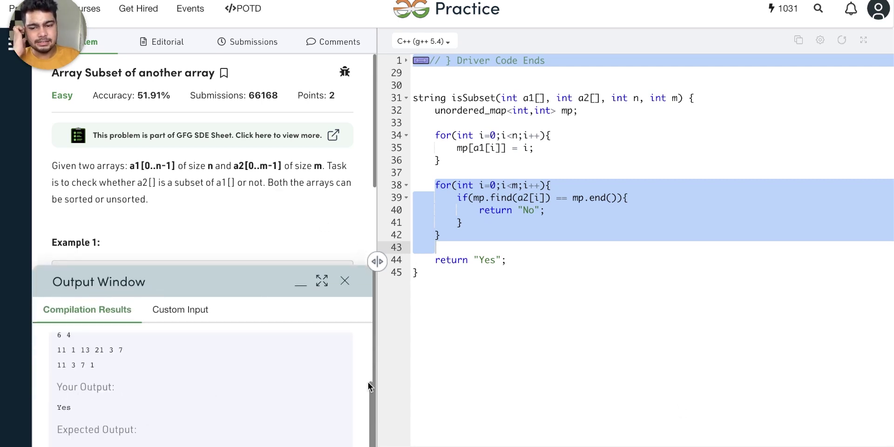
{"action": "left_click", "coordinate": [817, 433]}
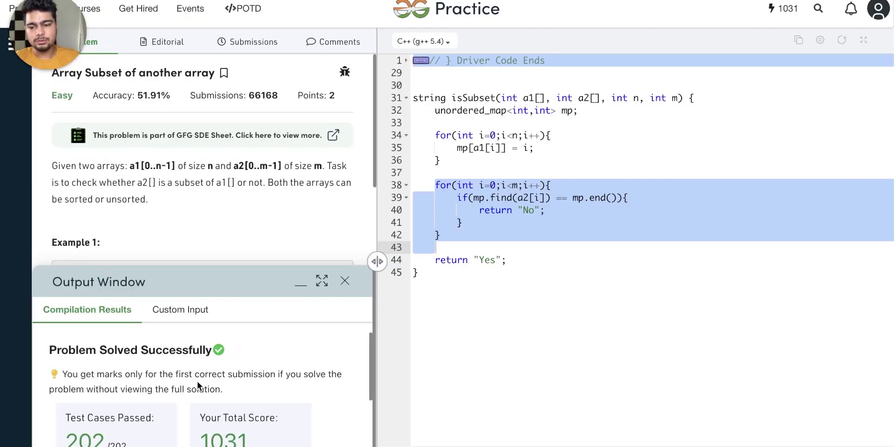
{"action": "left_click", "coordinate": [564, 175]}
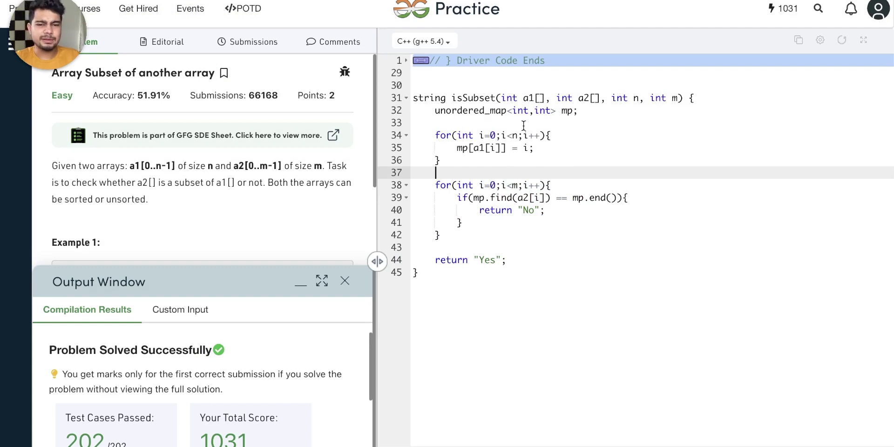
{"action": "scroll", "coordinate": [277, 375], "scroll_direction": "down", "scroll_amount": 1}
{"action": "scroll", "coordinate": [277, 375], "scroll_direction": "down", "scroll_amount": 2}
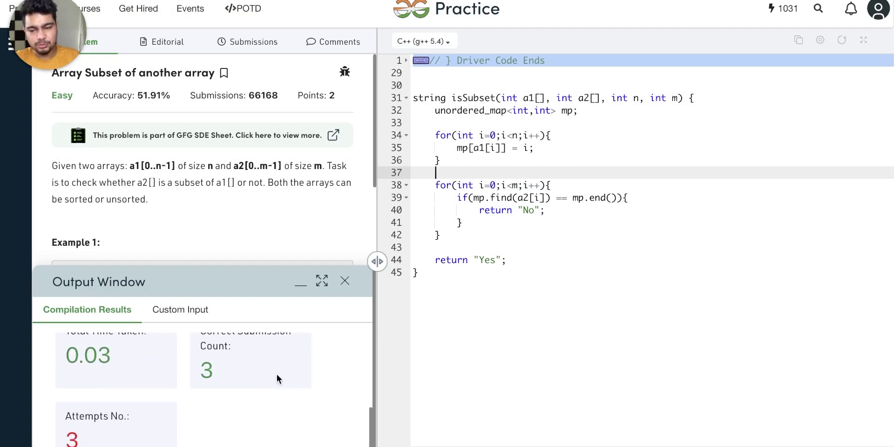
{"action": "scroll", "coordinate": [276, 375], "scroll_direction": "up", "scroll_amount": 3}
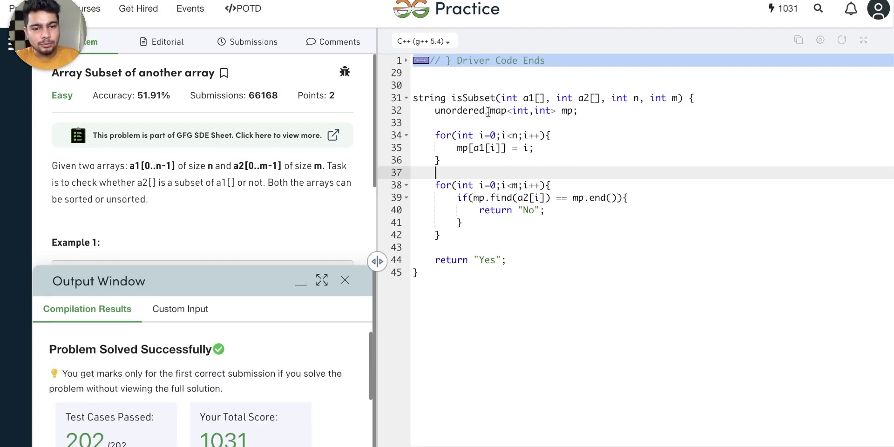
{"action": "left_click_drag", "start_coordinate": [490, 110], "coordinate": [436, 110]}
Delete 'unordered_' to use map<int,int> mp, resubmit, and close the Output Window.
{"action": "key", "text": "BackSpace"}
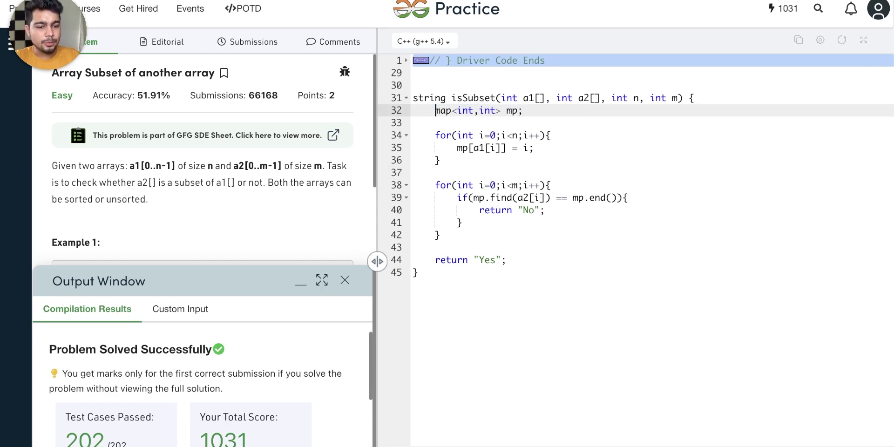
{"action": "left_click", "coordinate": [782, 445]}
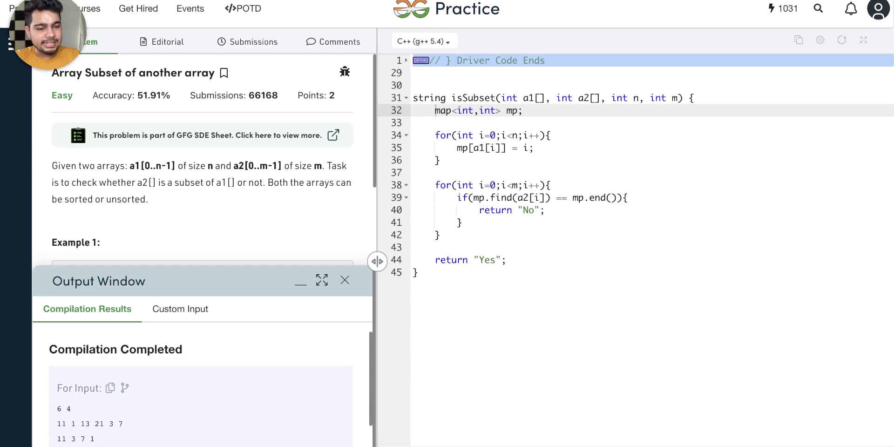
{"action": "left_click", "coordinate": [782, 445]}
{"action": "left_click", "coordinate": [585, 214]}
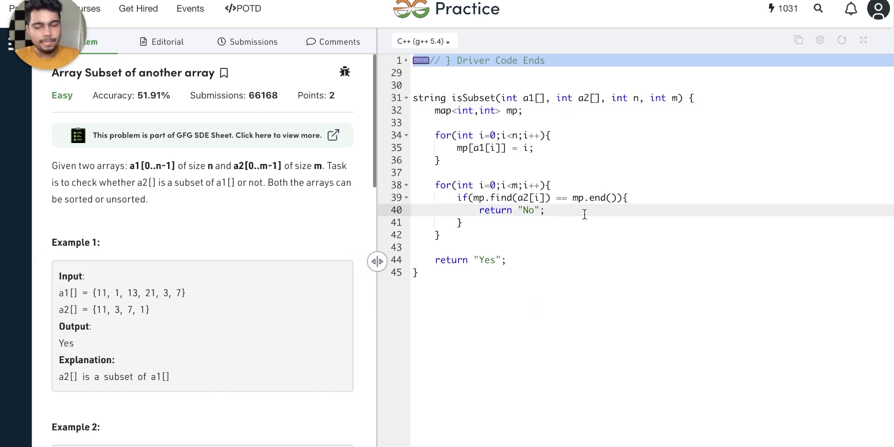